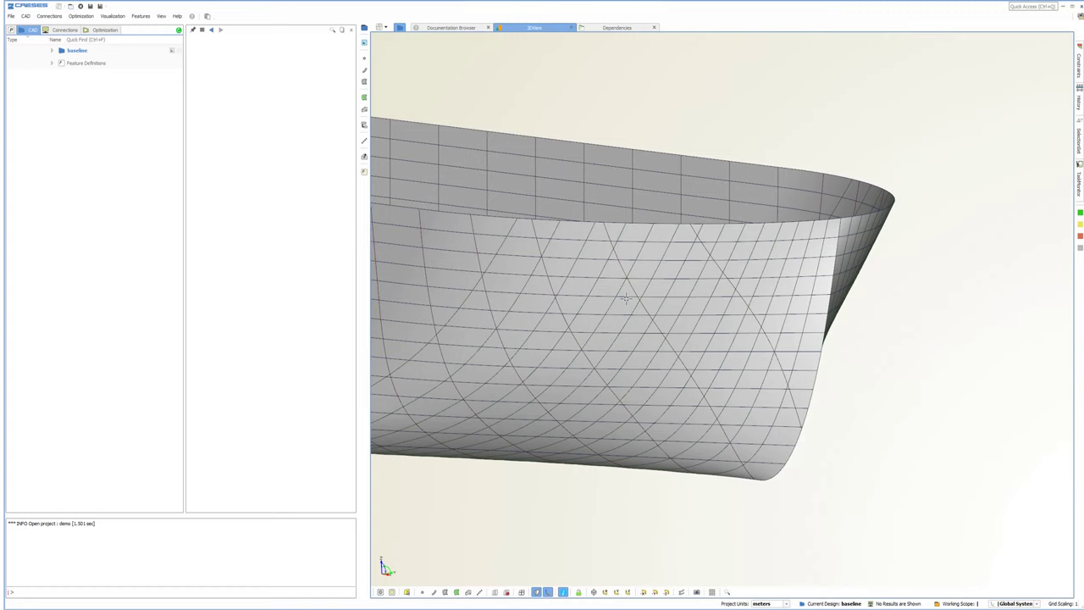
Create a new scope named bulb inside 02_surfaces.
drag(707, 295, 719, 363)
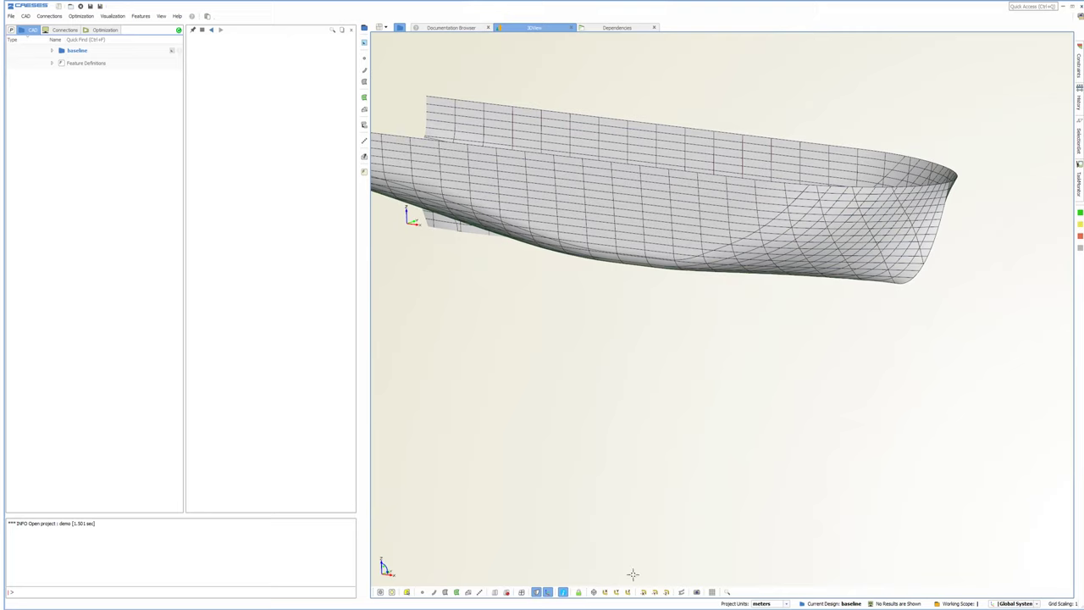
click(616, 592)
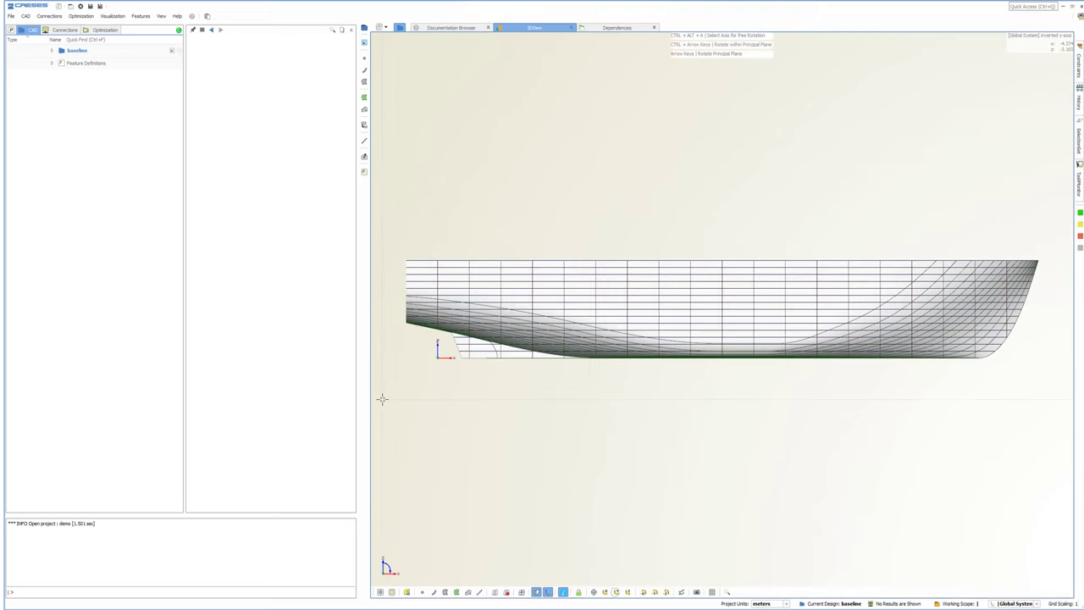
click(52, 51)
click(59, 76)
click(86, 75)
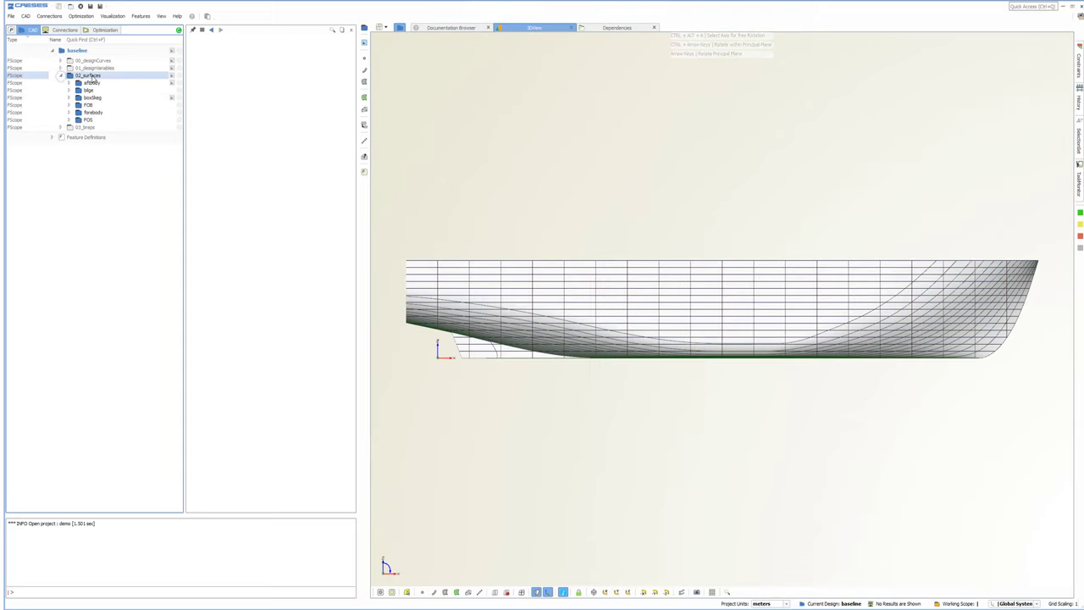
right_click(94, 73)
click(118, 127)
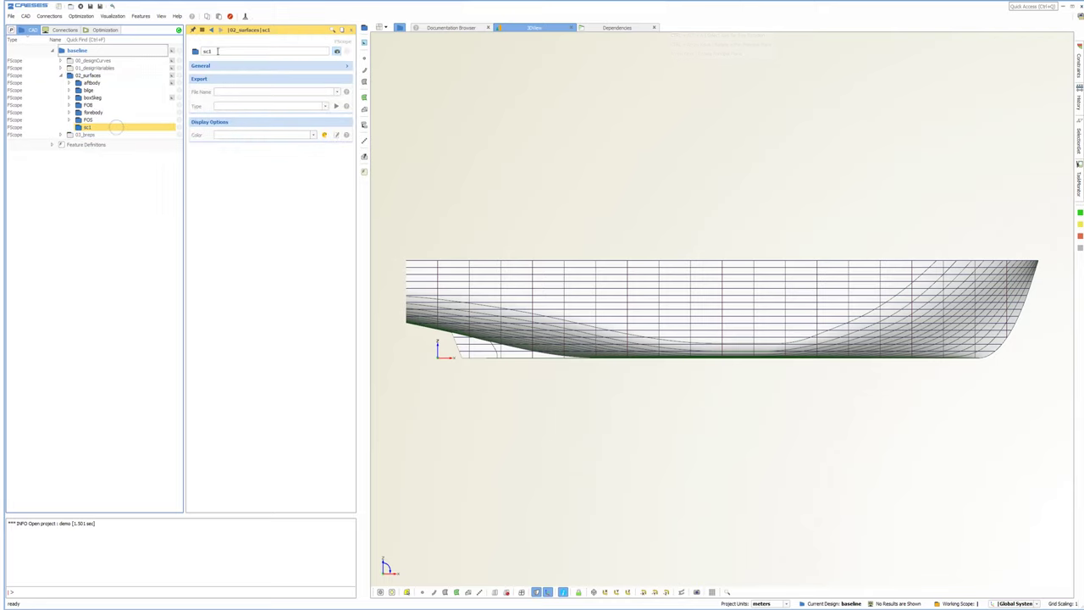
key(Return)
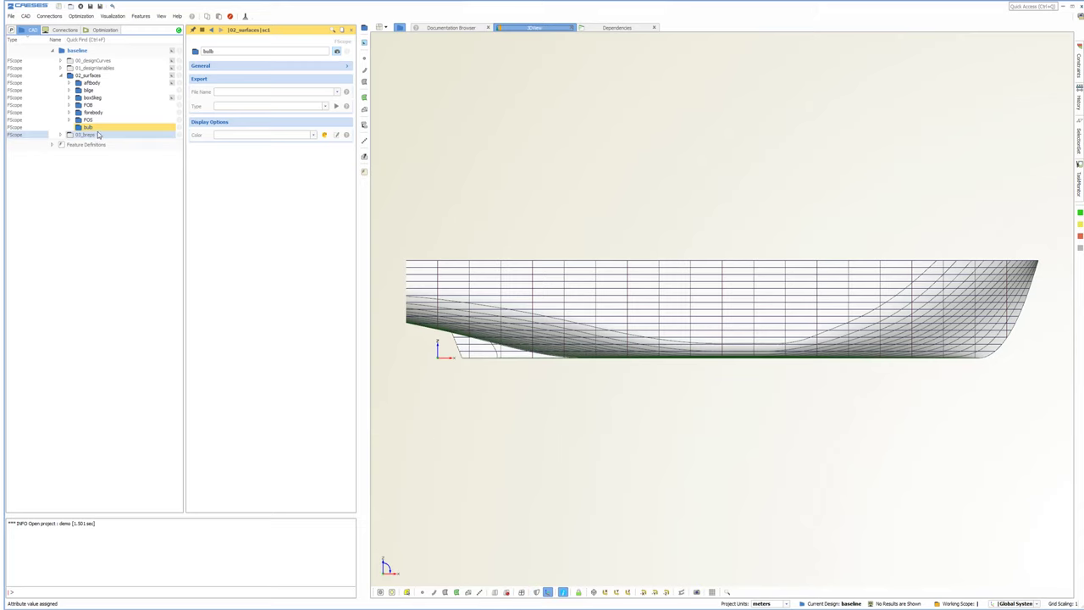
In side view, place three 3D points across the bow: at about X 40.8, Z 2.3, at about X 44.3, Z 2.4, and just ahead of the stem.
click(363, 59)
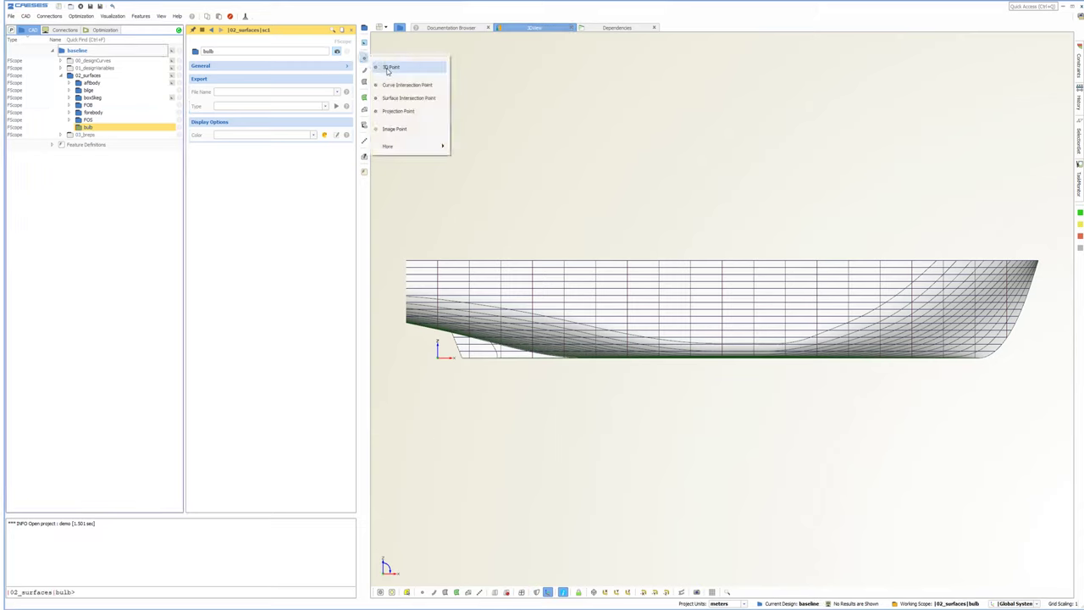
click(388, 67)
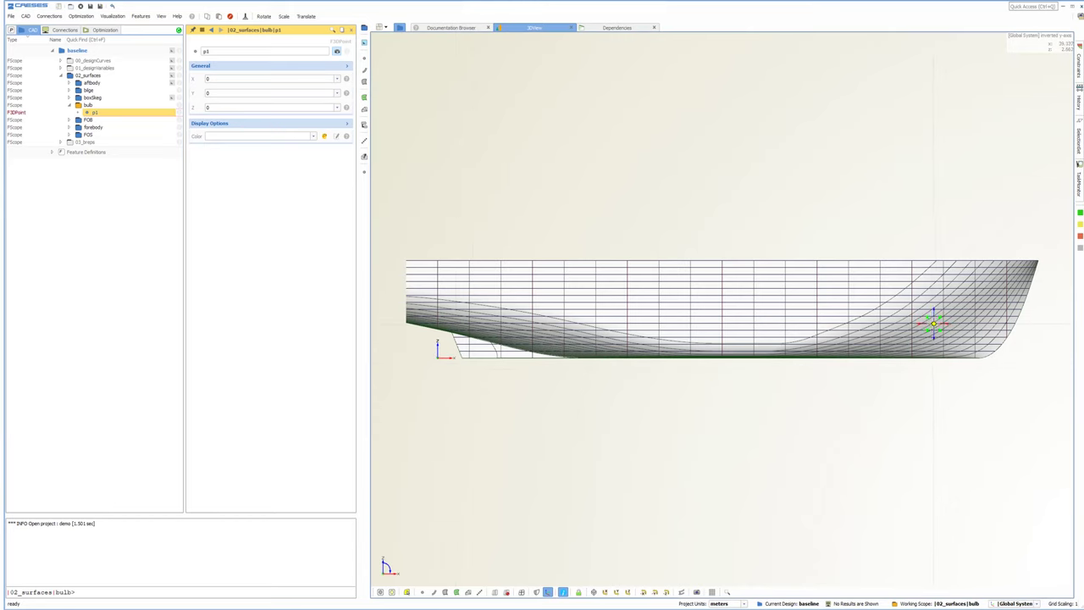
middle_drag(963, 335, 617, 332)
scroll(615, 330, up, 5)
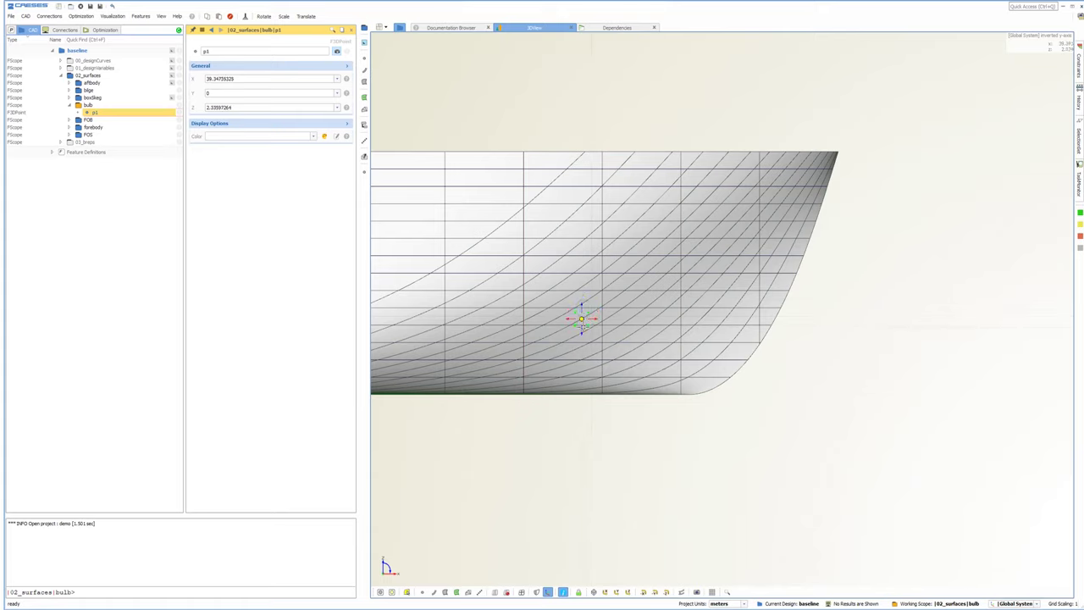
click(582, 320)
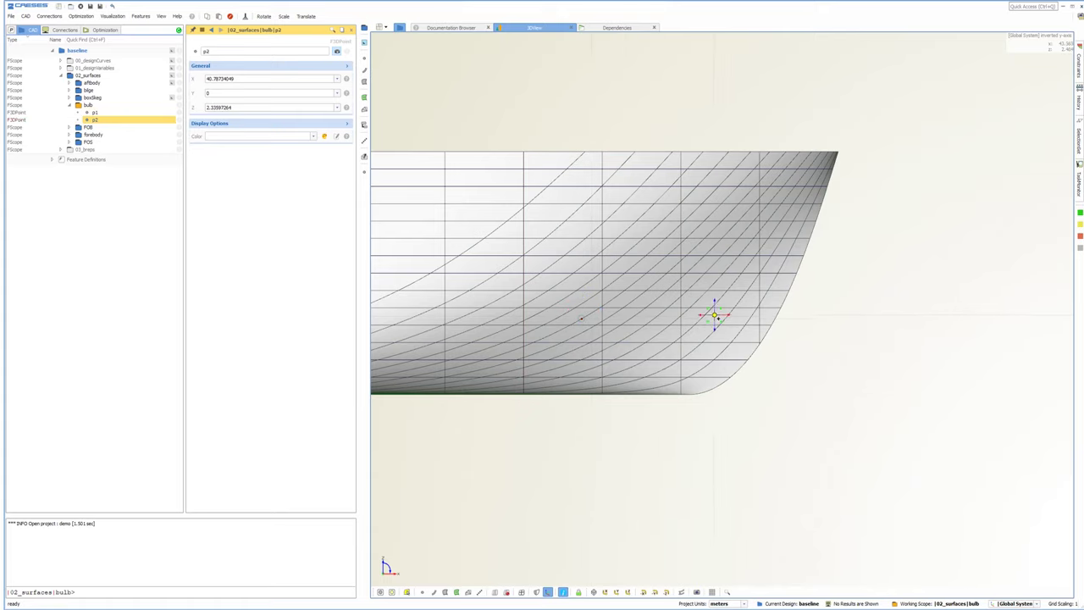
click(714, 315)
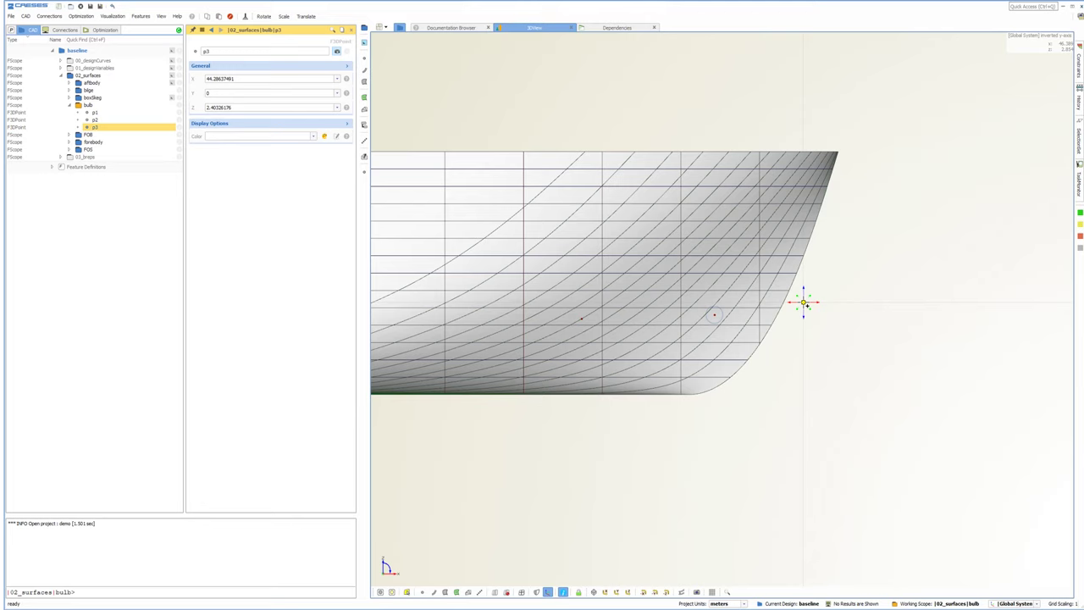
Create a B-spline curve from the three points p1, p2 and p3.
click(107, 112)
shift+click(108, 126)
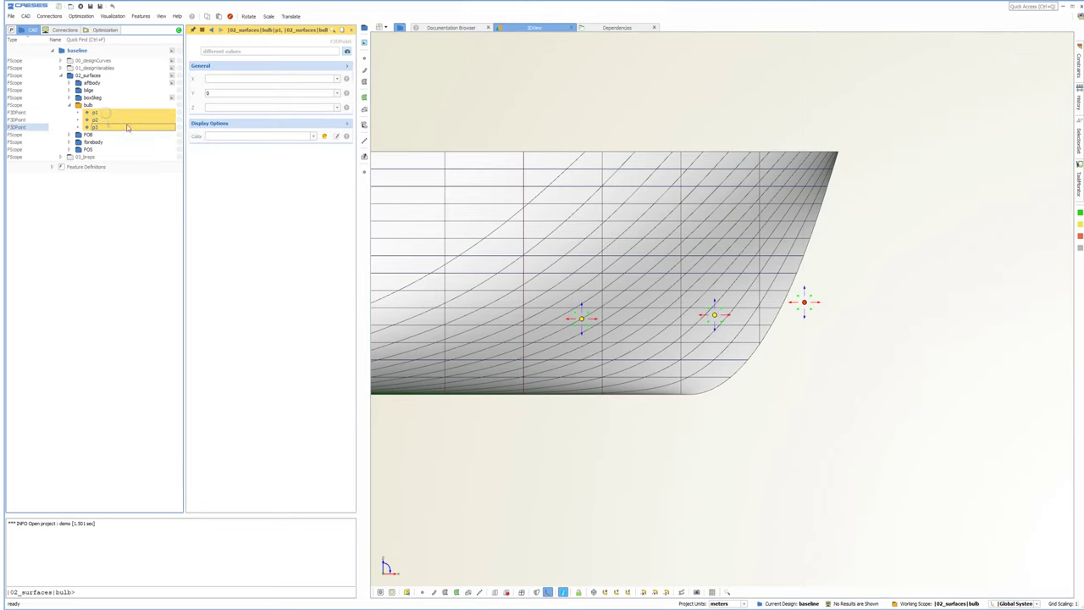
click(363, 71)
click(400, 149)
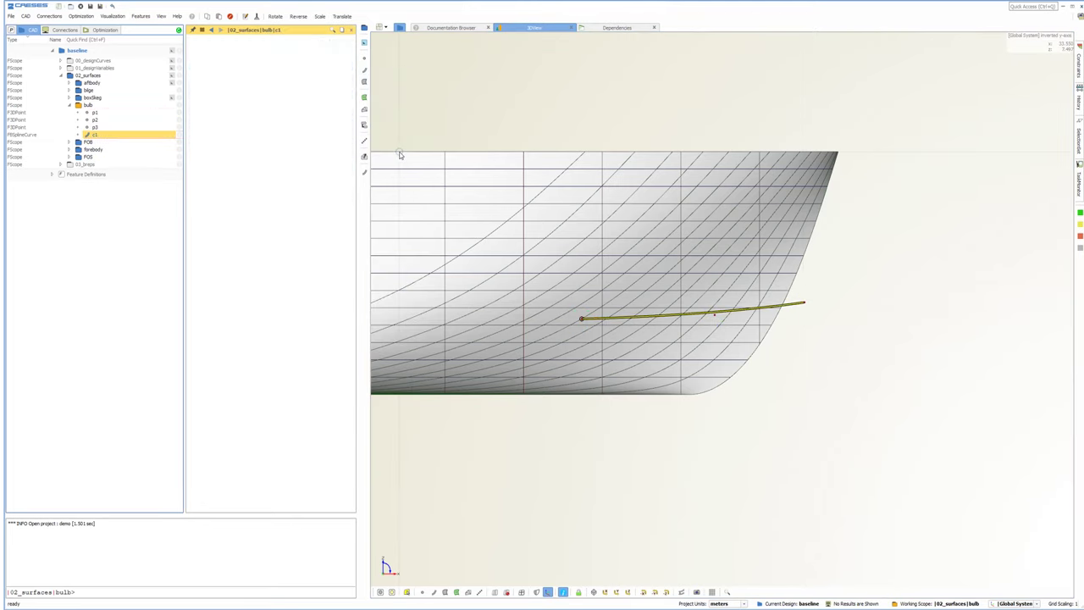
Create a projection curve with the forebody surface fore as surface and the B-spline curve c1 as source.
click(363, 71)
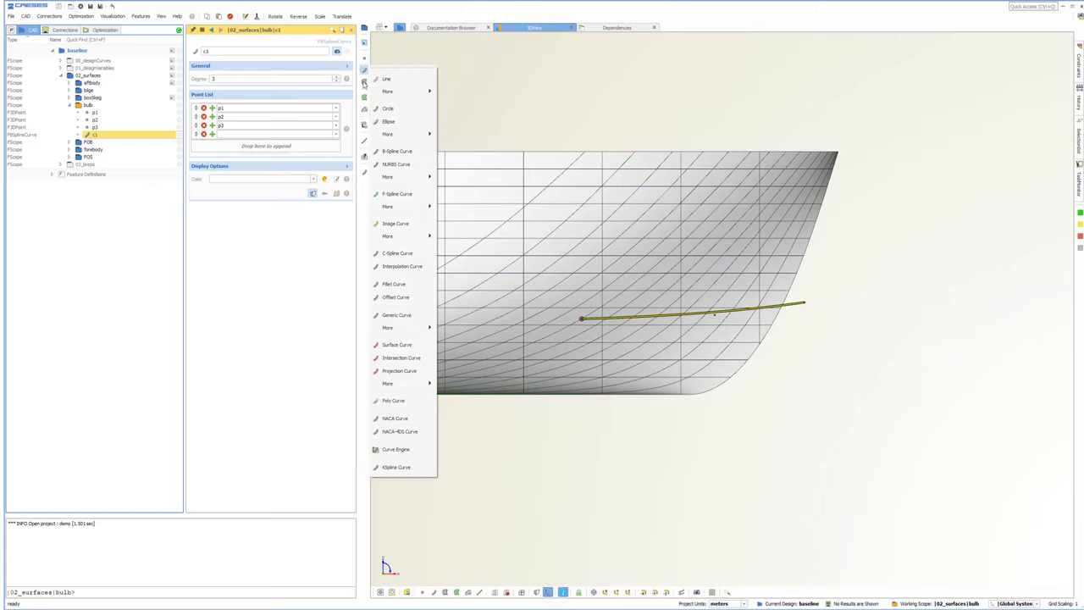
click(400, 370)
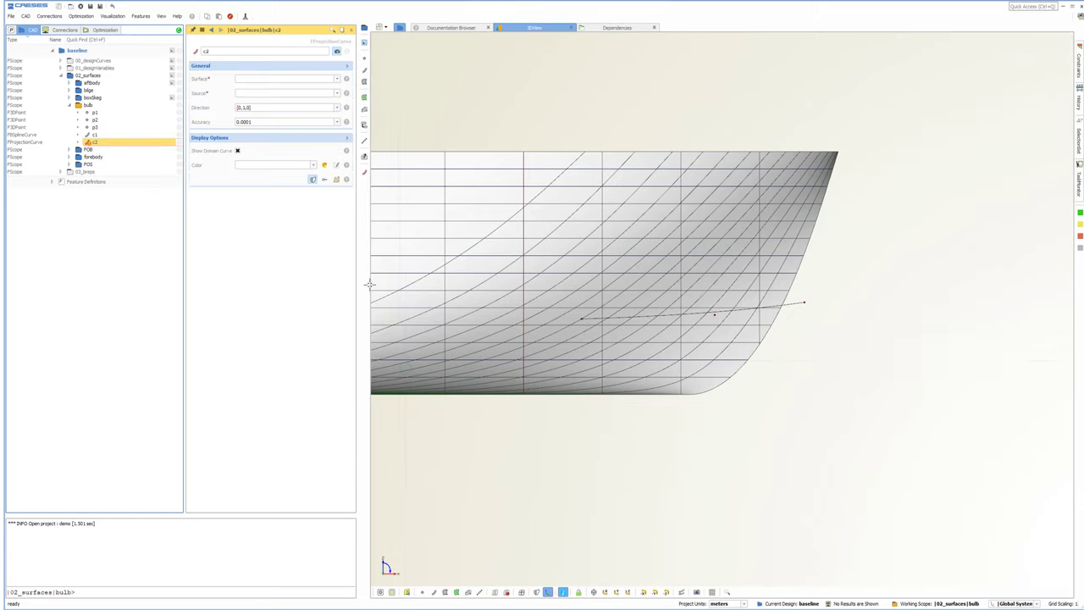
click(242, 77)
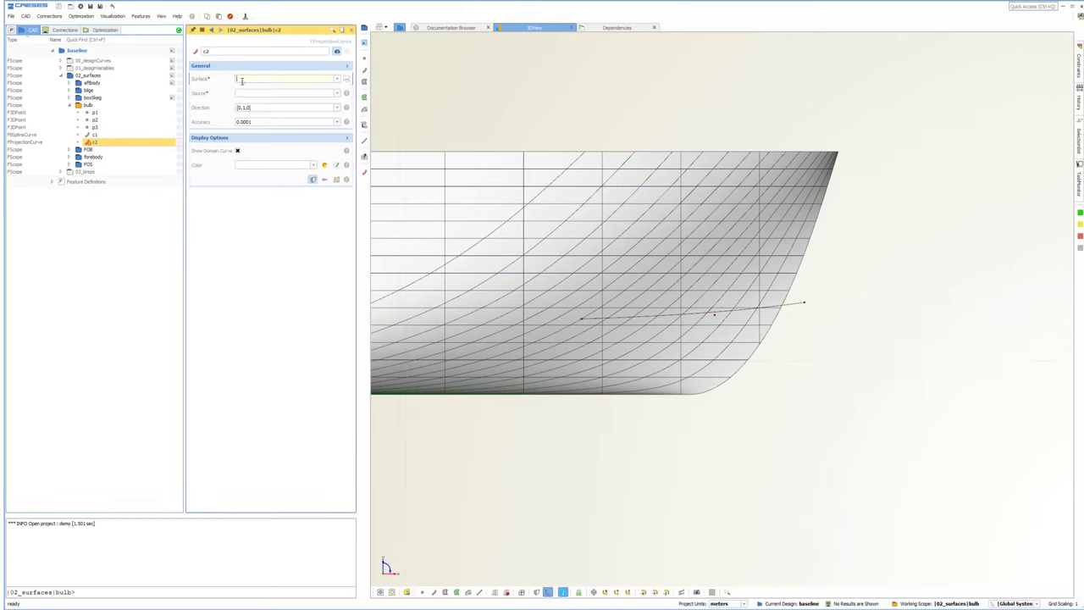
click(69, 156)
click(95, 186)
click(240, 93)
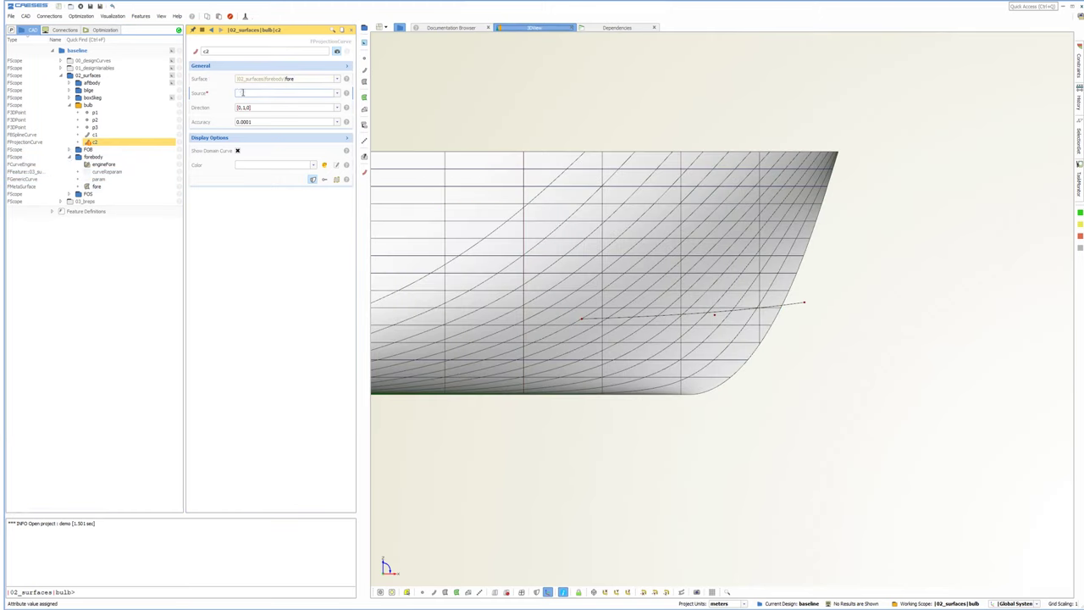
click(94, 135)
scroll(513, 301, down, 2)
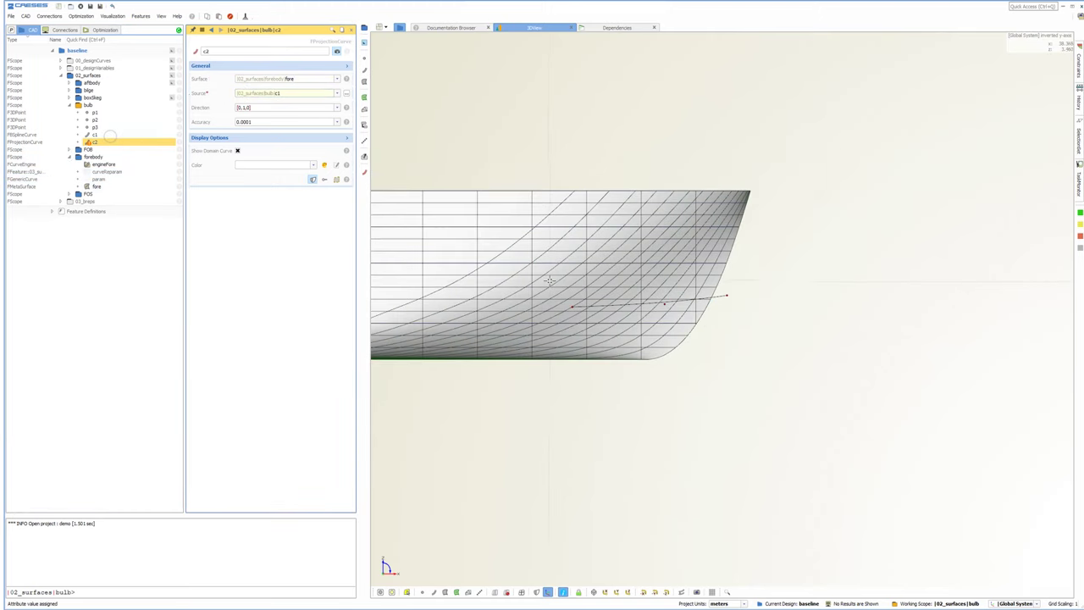
drag(513, 300, 557, 329)
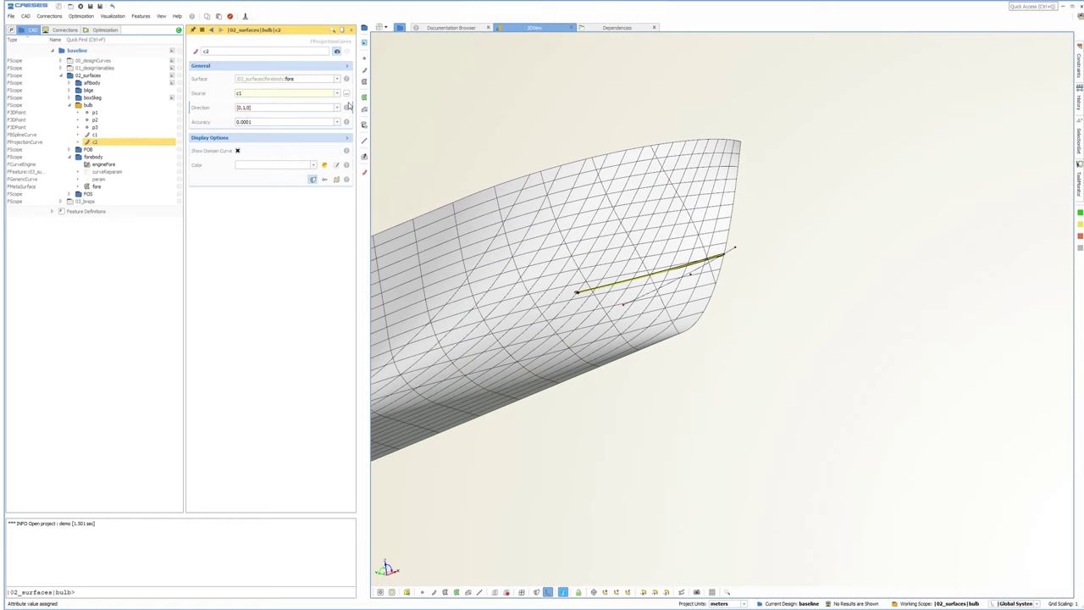
Create a subsurface from the projected surface curve c2, using side index 1.
click(364, 82)
mouse_move(411, 264)
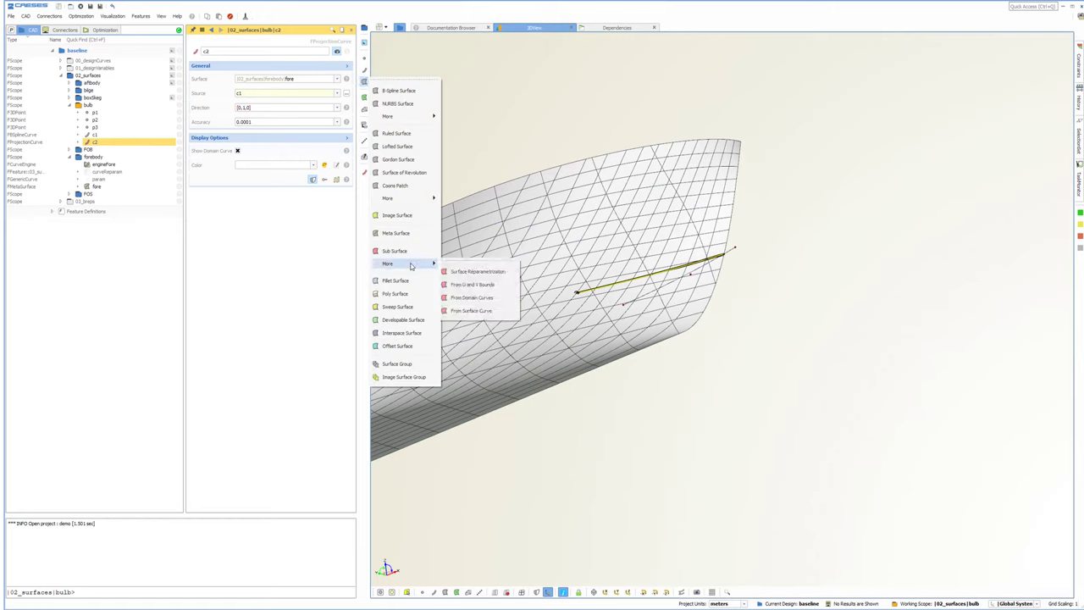
click(471, 310)
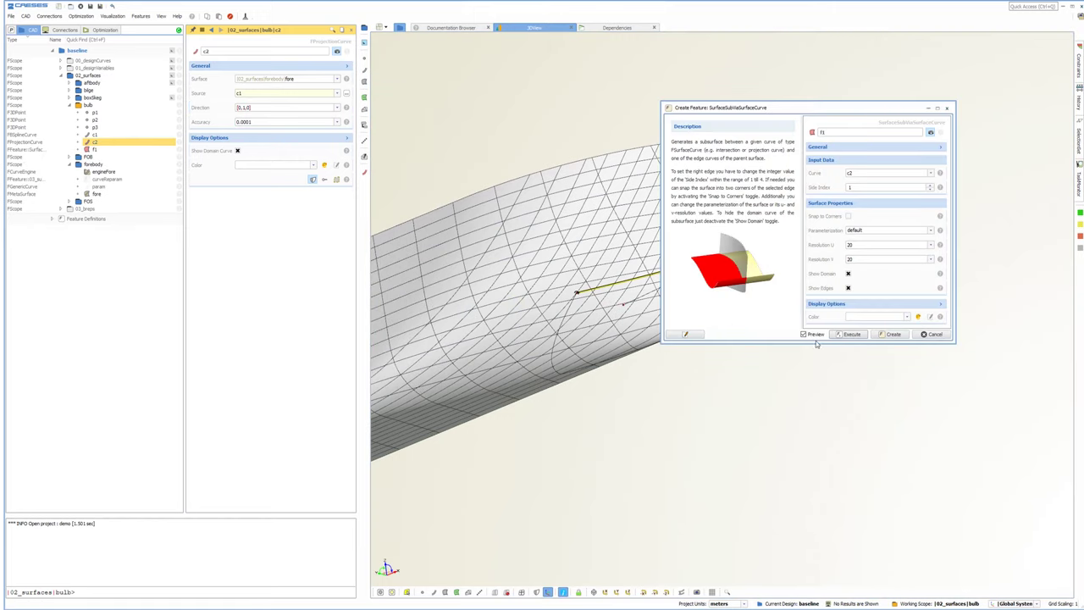
click(890, 334)
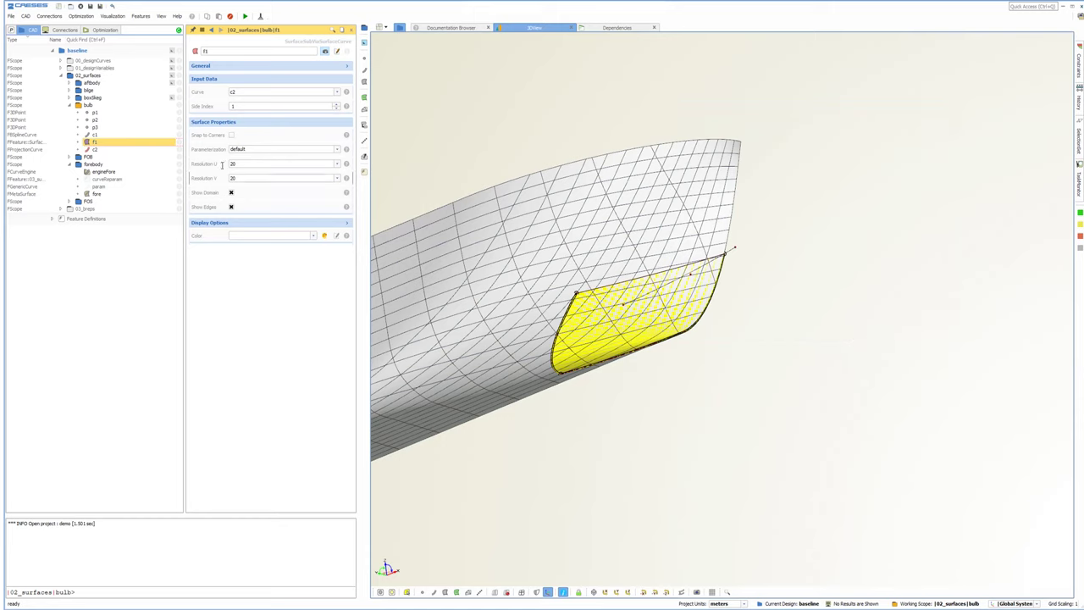
Duplicate subsurface f1 and set the copy's side index to 3.
click(141, 143)
key(ctrl+c)
key(ctrl+v)
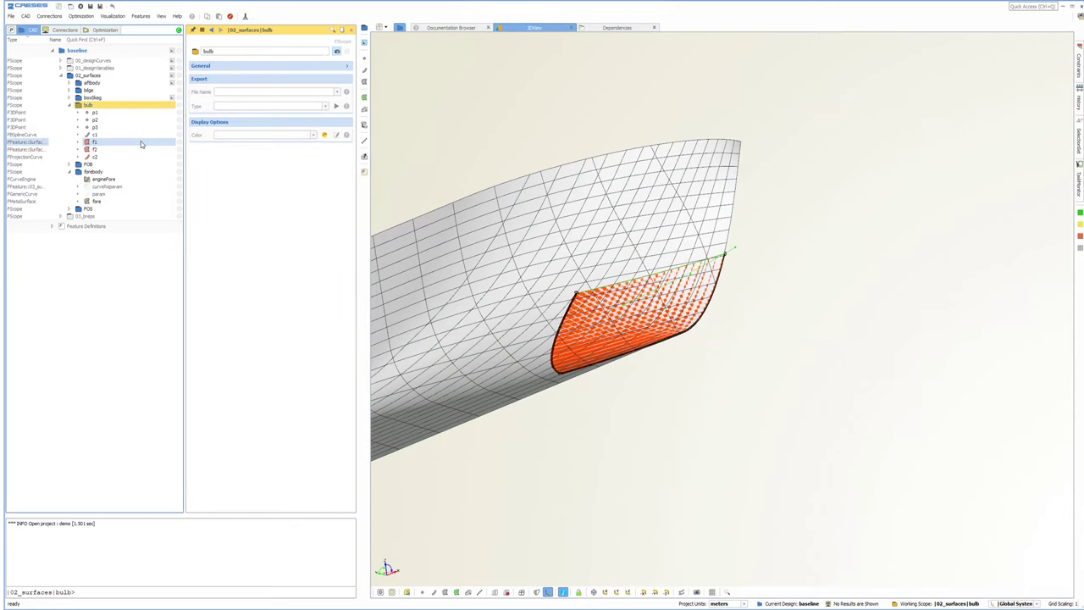
click(122, 150)
click(336, 108)
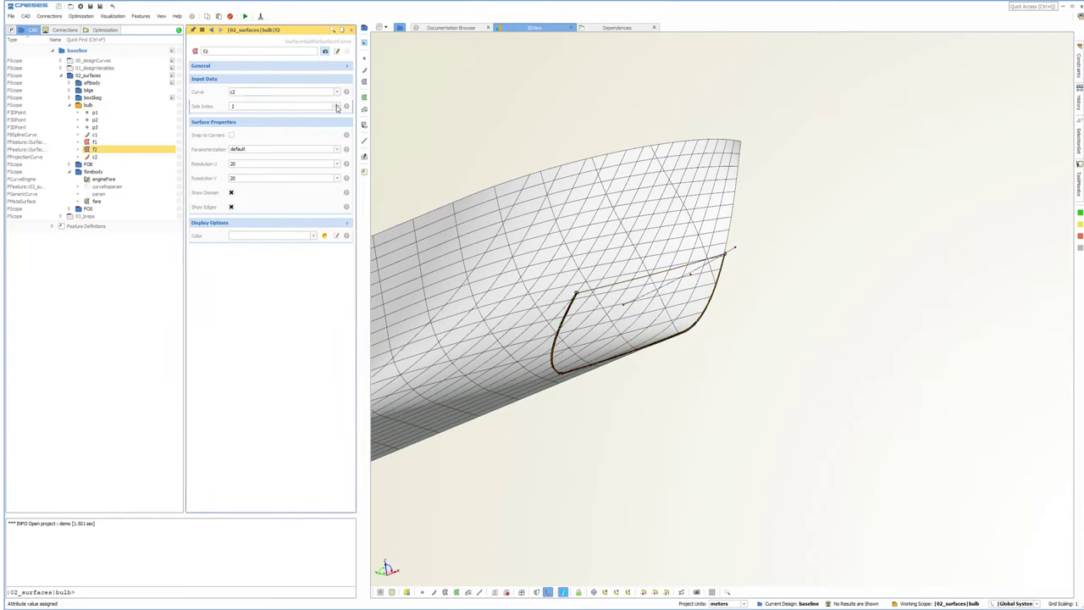
click(336, 106)
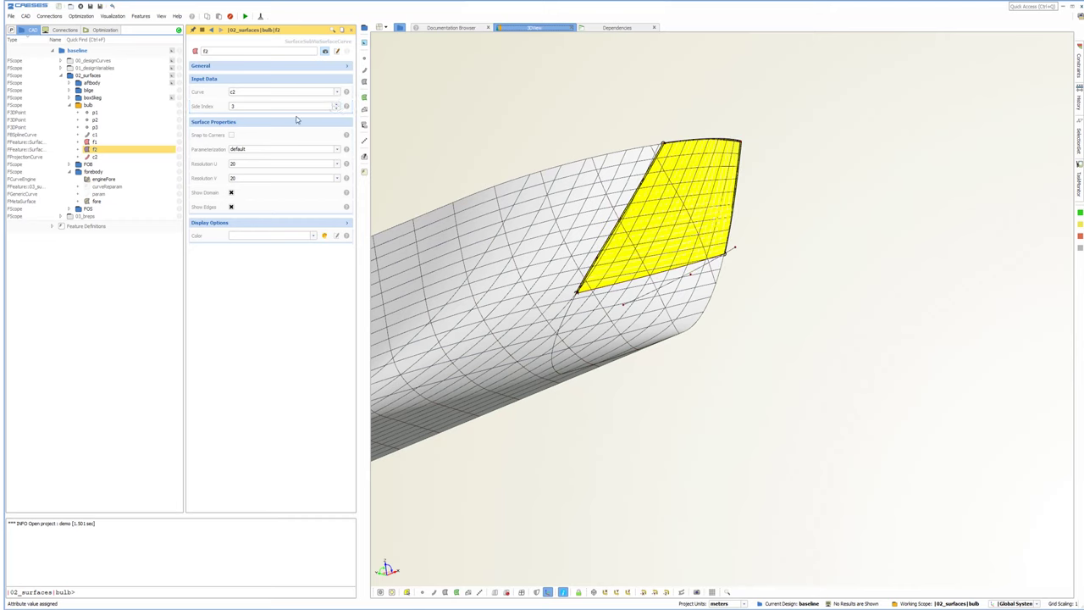
Create an image surface of the forebody surface fore.
click(96, 201)
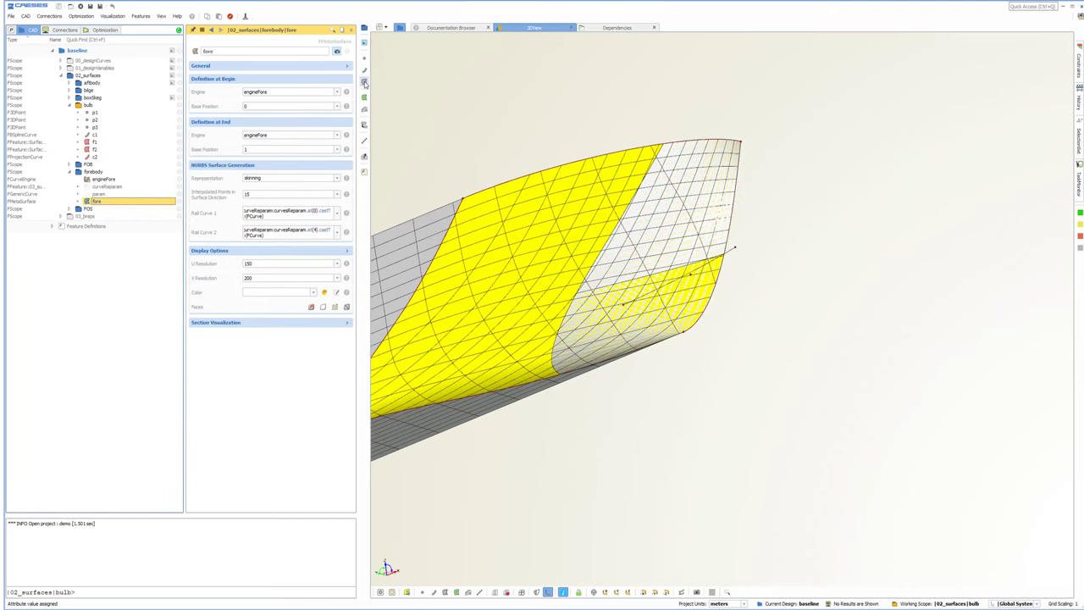
click(365, 82)
click(385, 214)
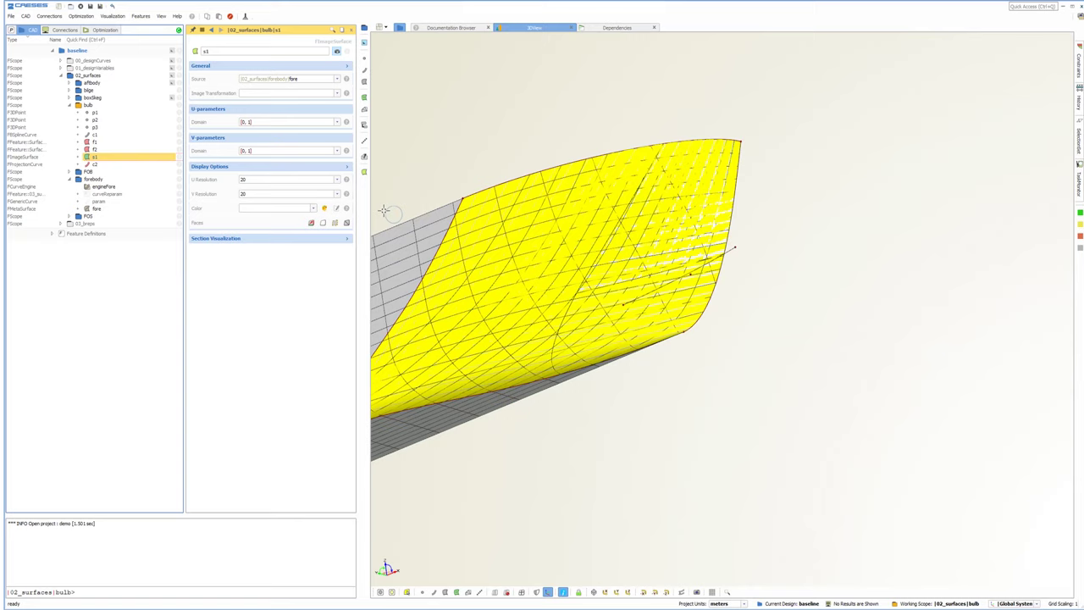
Set the image surface's U domain to run from 0 to c2.getDomainCurve():start:x.
click(251, 122)
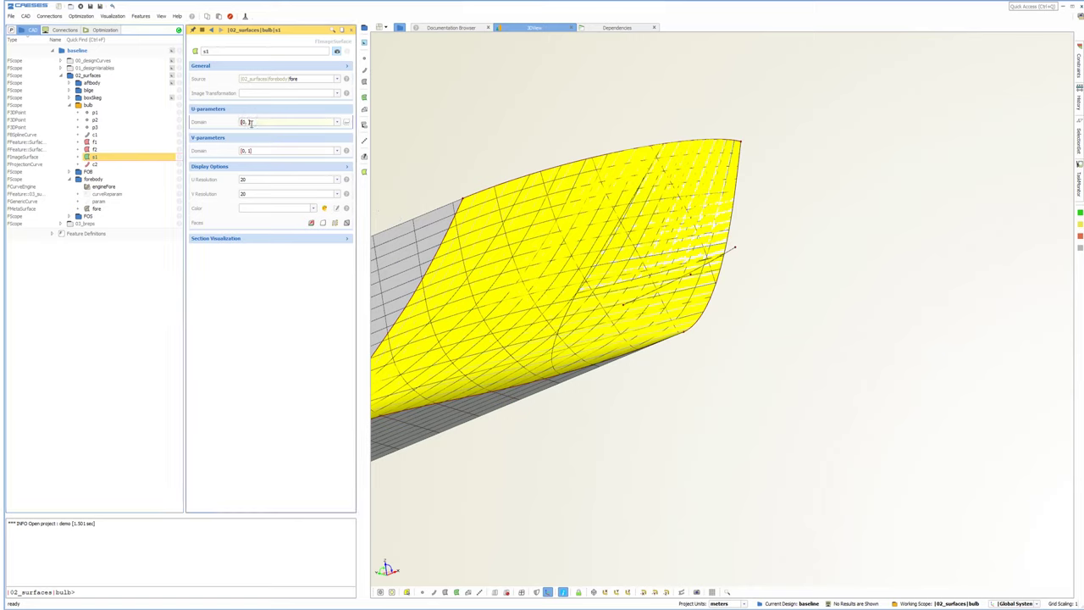
click(118, 165)
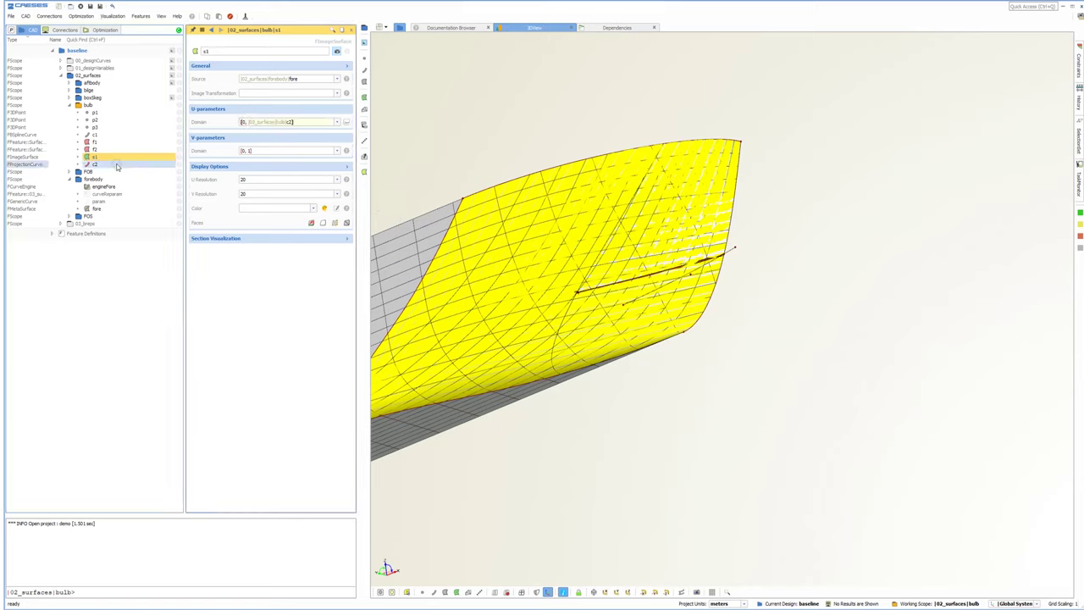
text(.getdo)
key(Down)
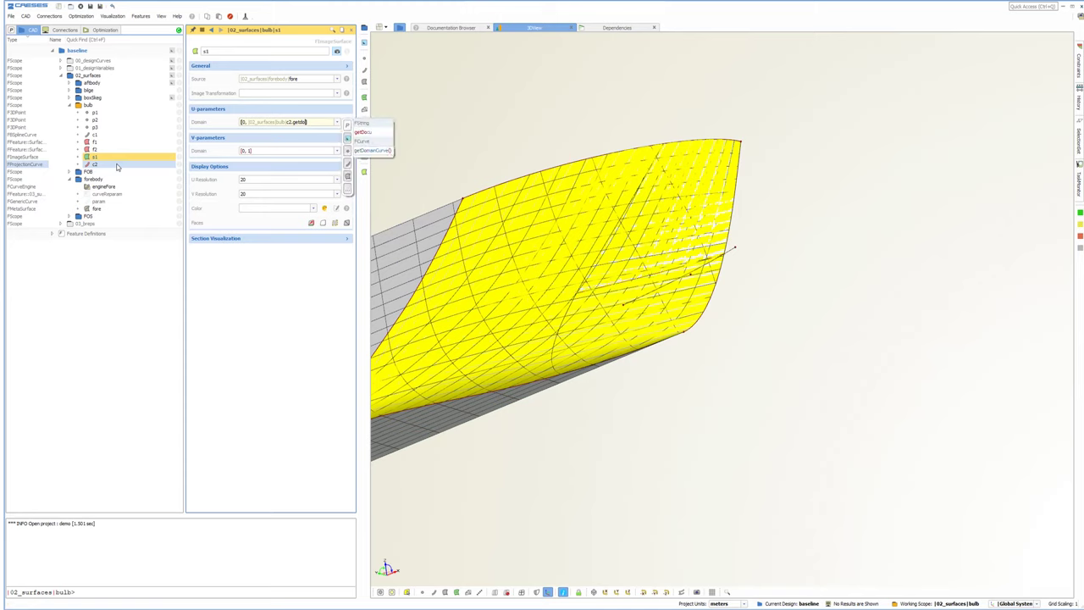
key(Return)
text(:start:x)
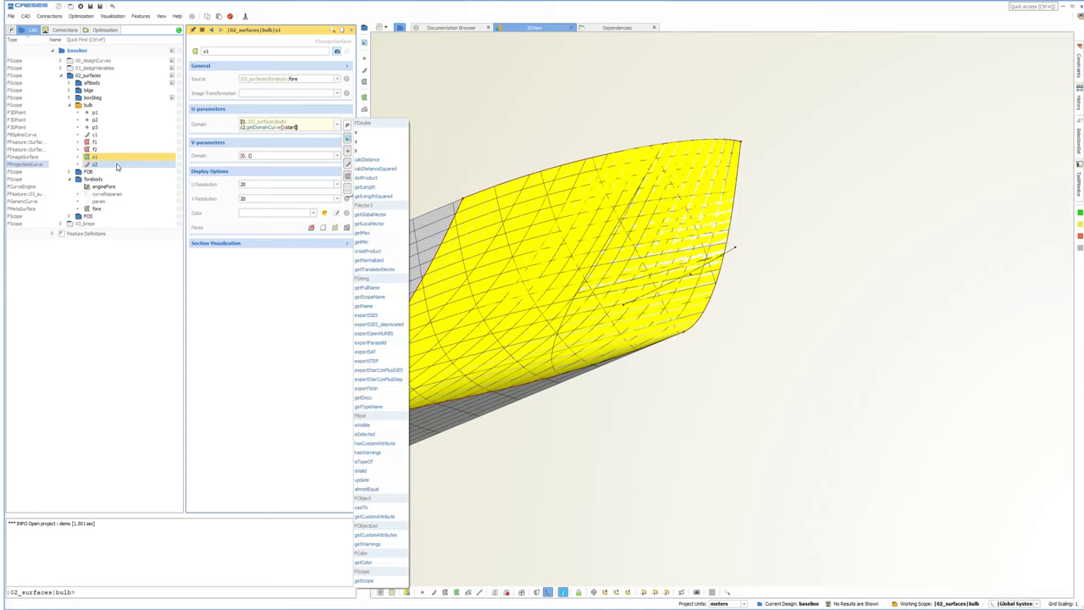
key(Return)
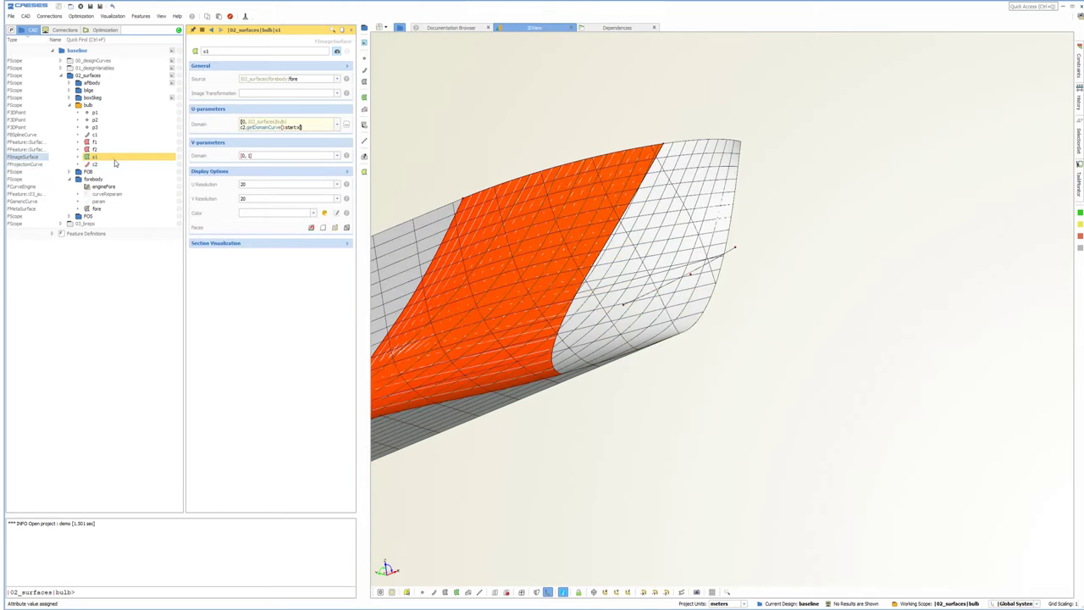
Create image surfaces of the two subsurfaces f1 and f2.
click(102, 142)
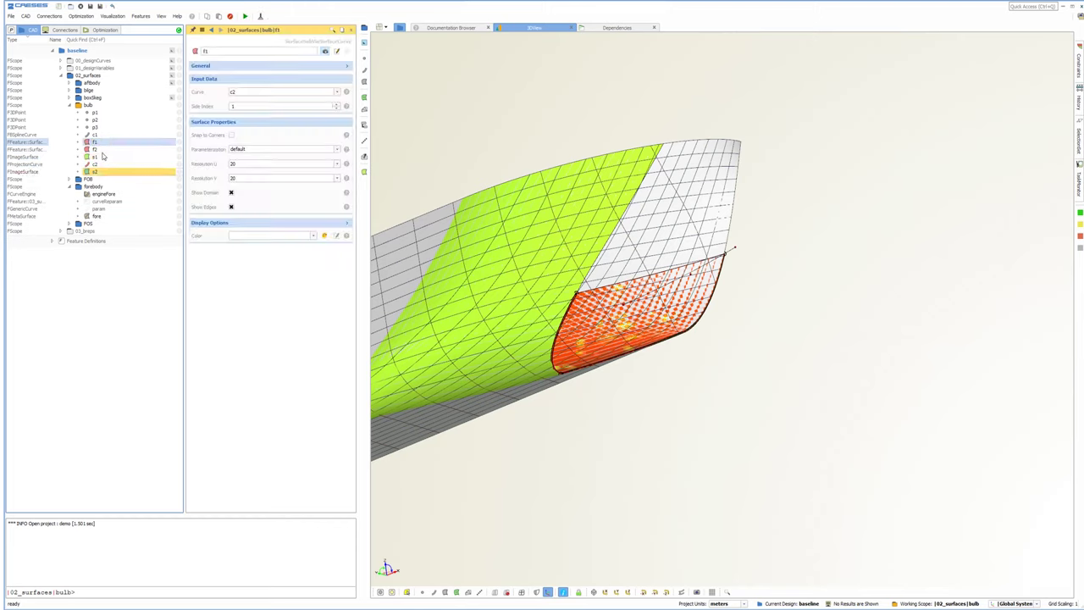
click(100, 149)
click(98, 134)
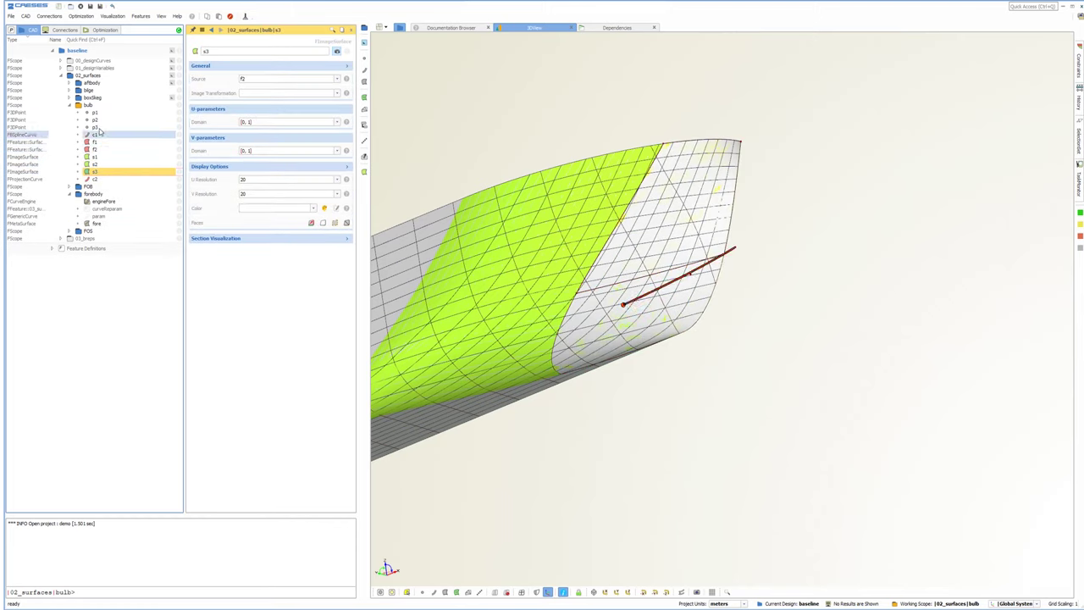
Move the points, both curves and both subsurfaces into a new scope within bulb, leaving out the three image surfaces.
click(94, 111)
shift+click(101, 173)
ctrl+click(101, 172)
ctrl+click(101, 165)
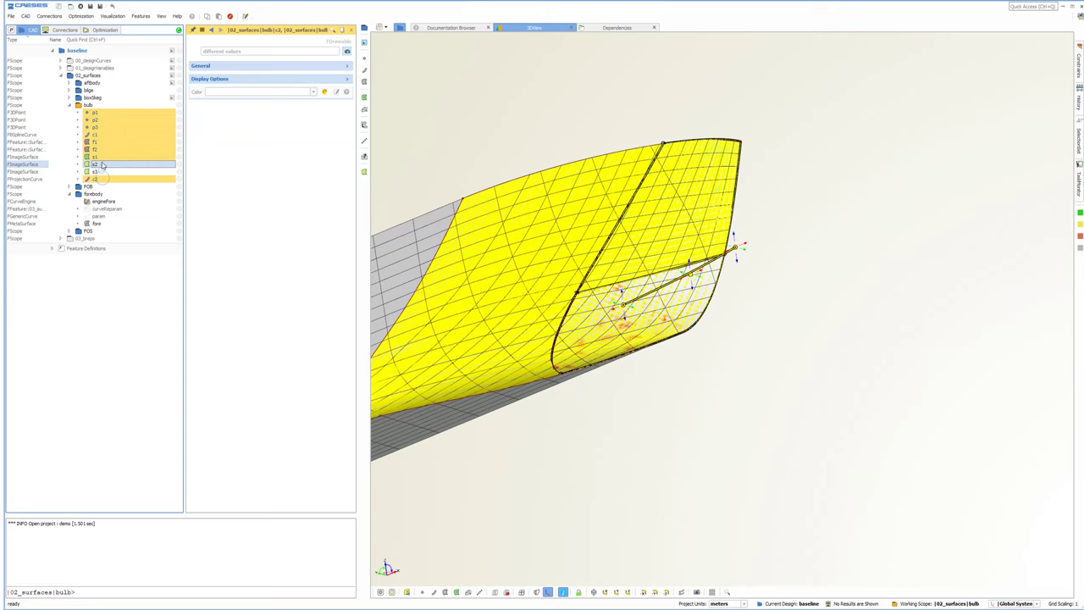
ctrl+click(102, 158)
click(365, 28)
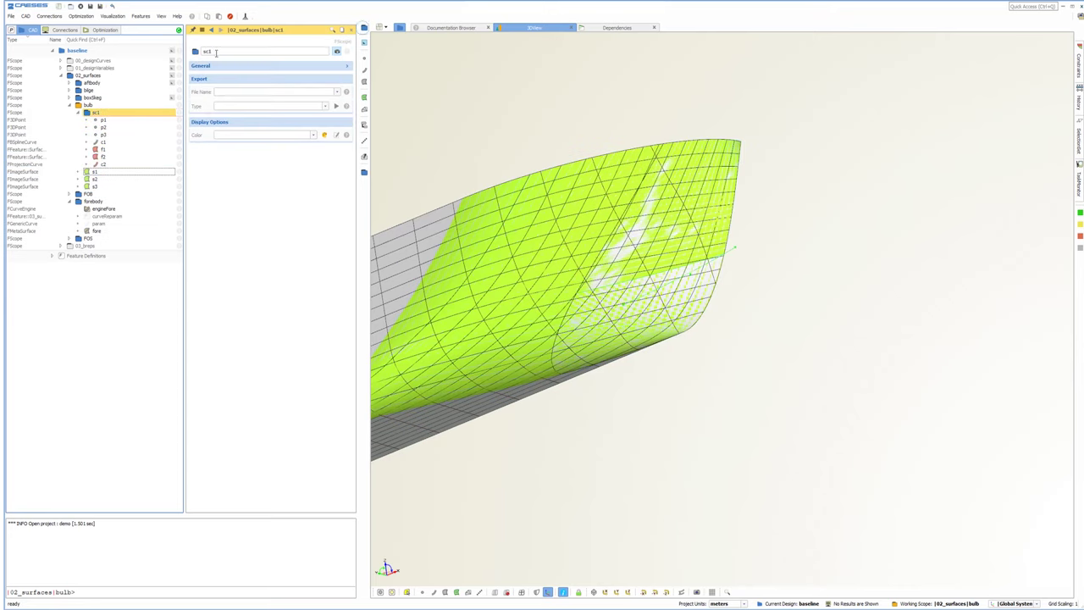
Rename the new scope misc, and hide it together with the forebody surface fore.
text(misc)
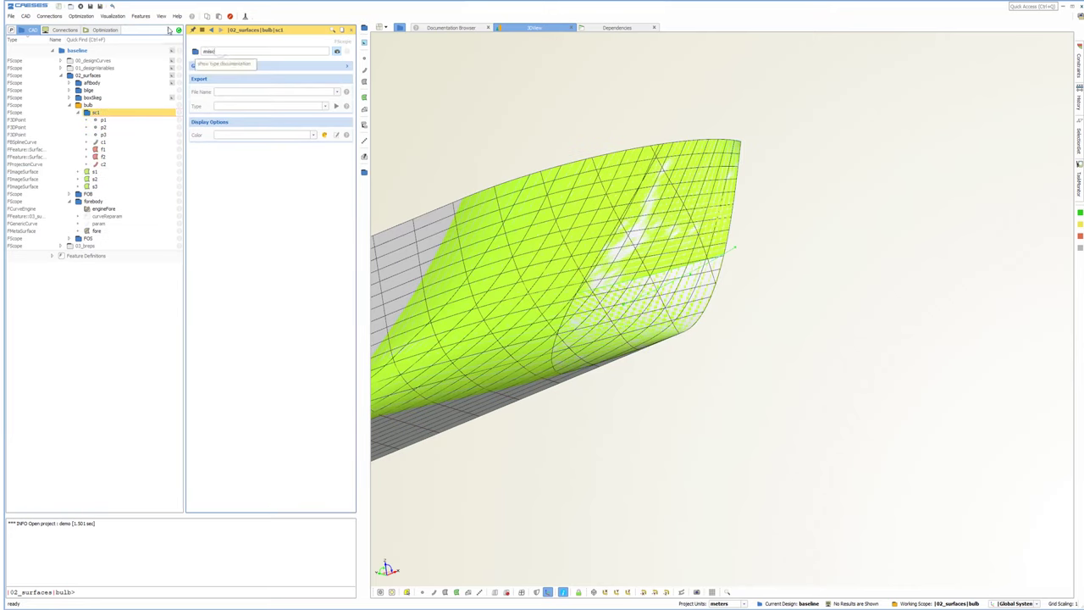
key(Return)
click(93, 120)
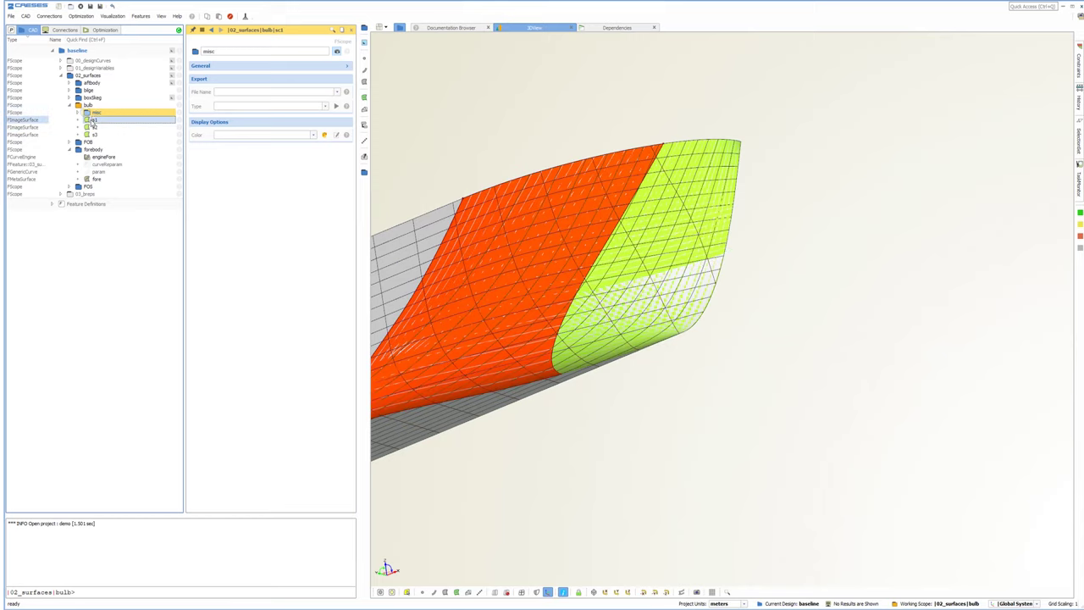
click(95, 127)
click(94, 135)
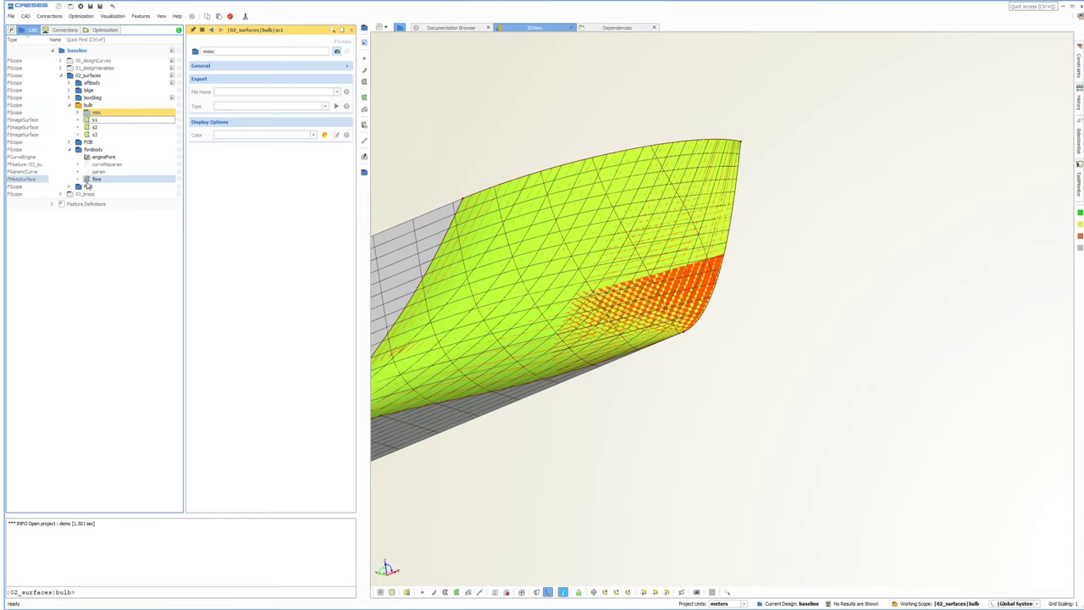
click(92, 180)
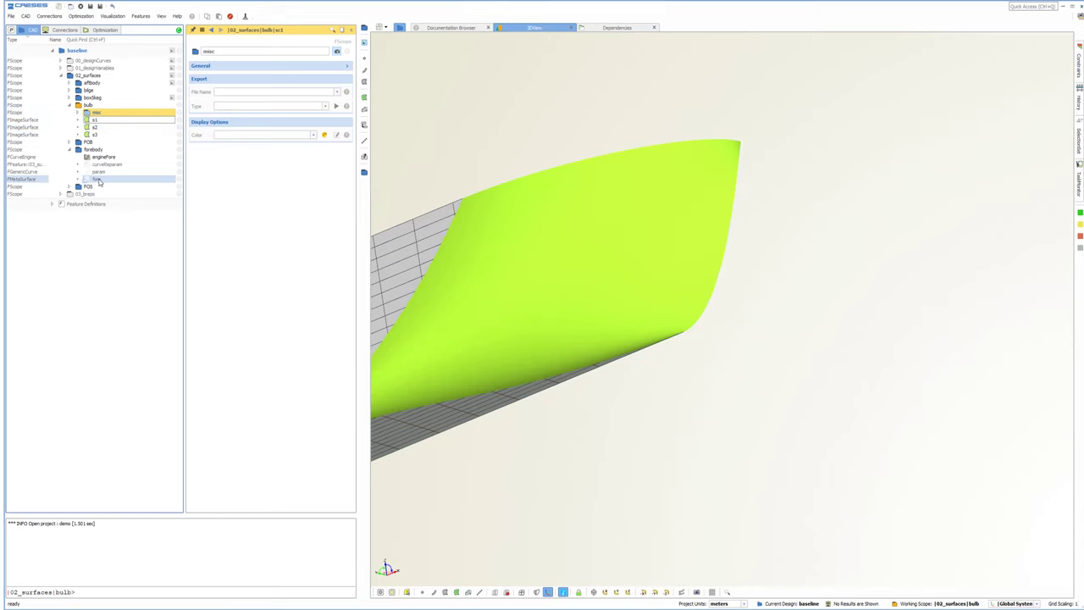
Copy the display format of the fore surface onto the three image surfaces s1, s2 and s3.
click(246, 17)
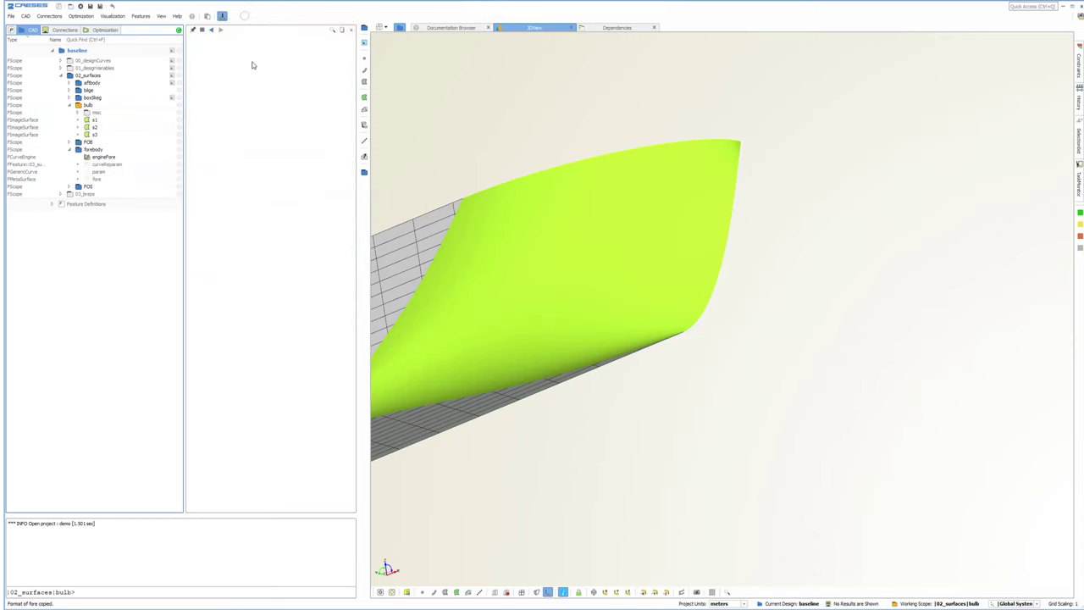
click(541, 211)
click(612, 266)
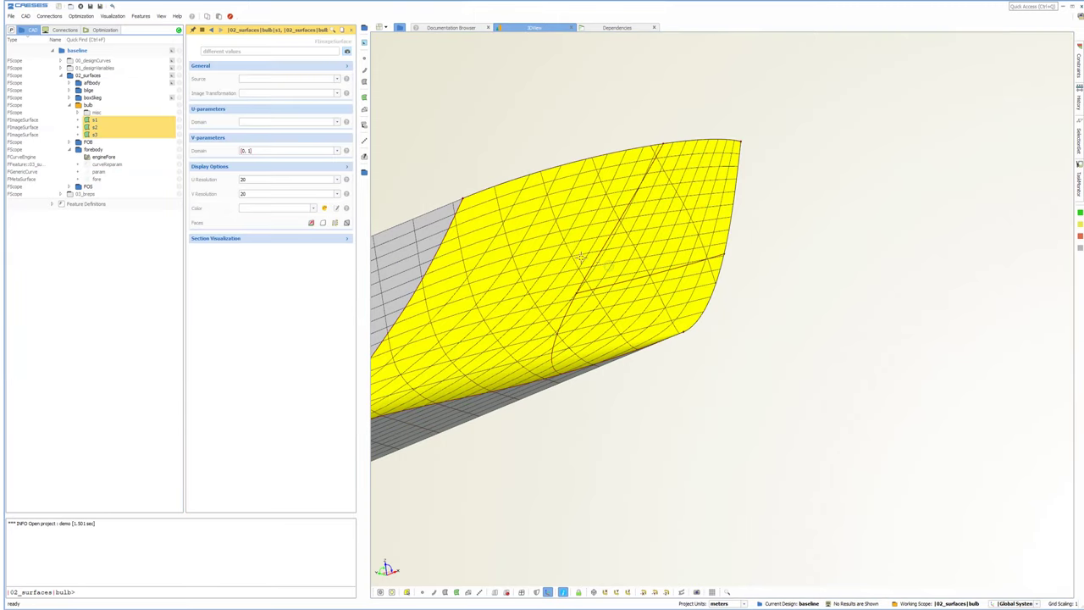
Set the U and V resolution of all three image surfaces to 150.
double_click(277, 180)
text(150)
key(Return)
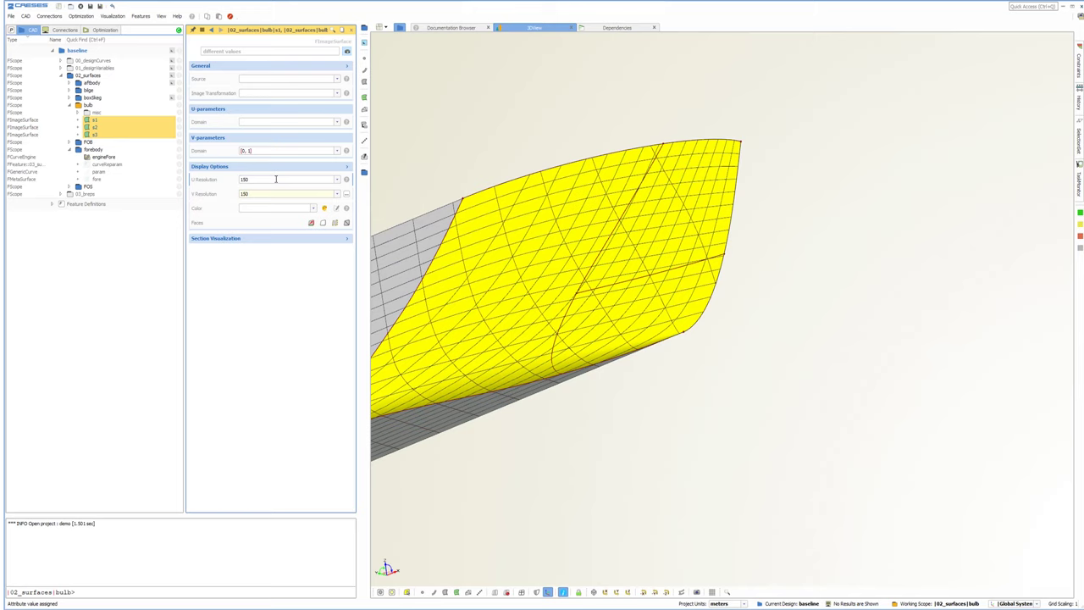
Color the image surfaces s1 and s3 silver and the bulb surface s2 greenColor.
click(291, 209)
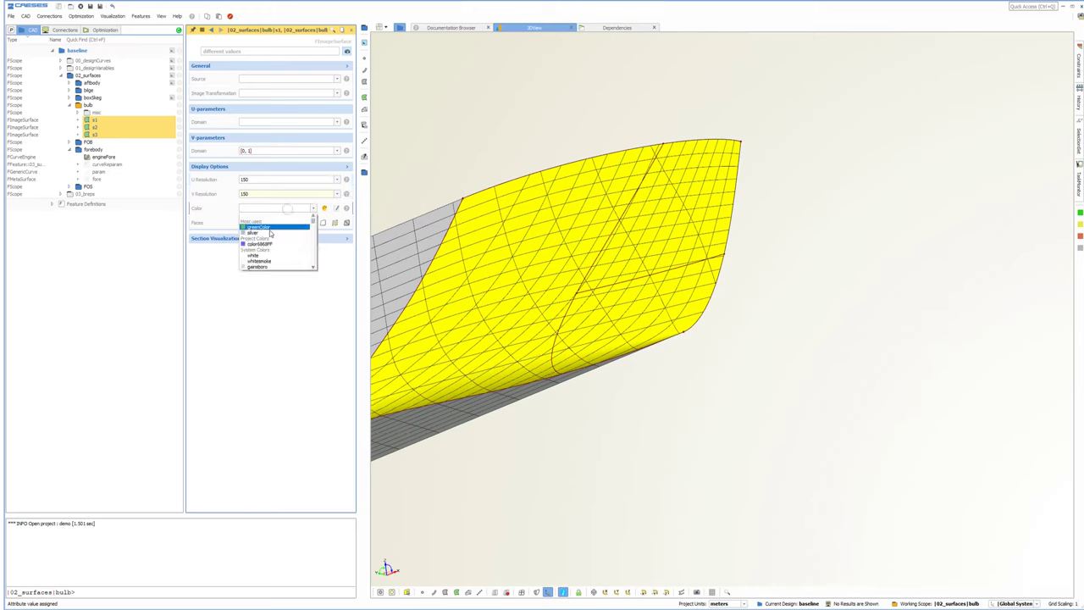
click(266, 233)
click(95, 127)
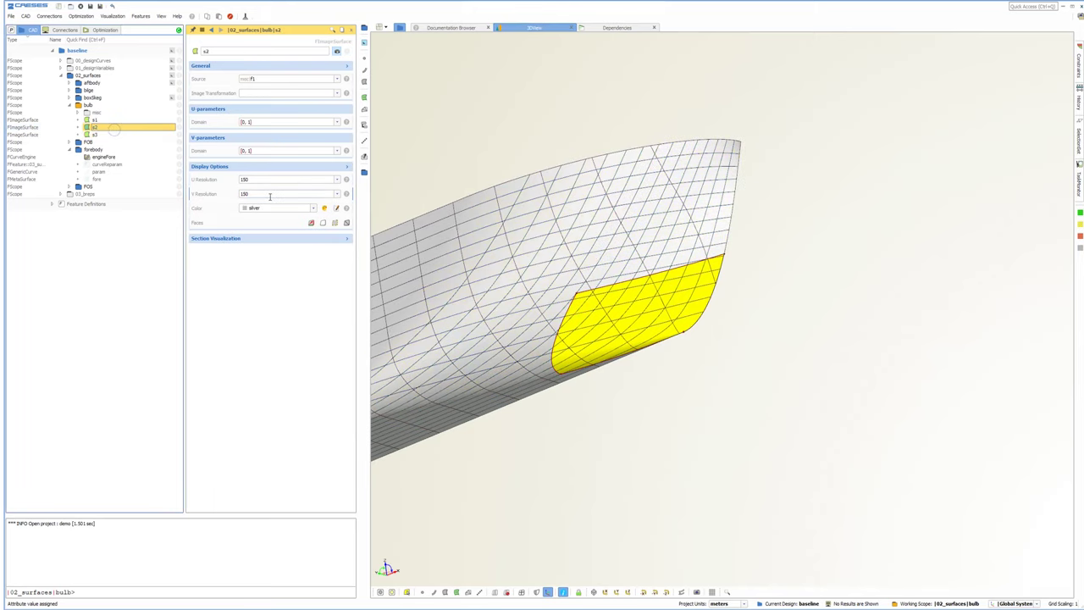
click(292, 208)
click(264, 234)
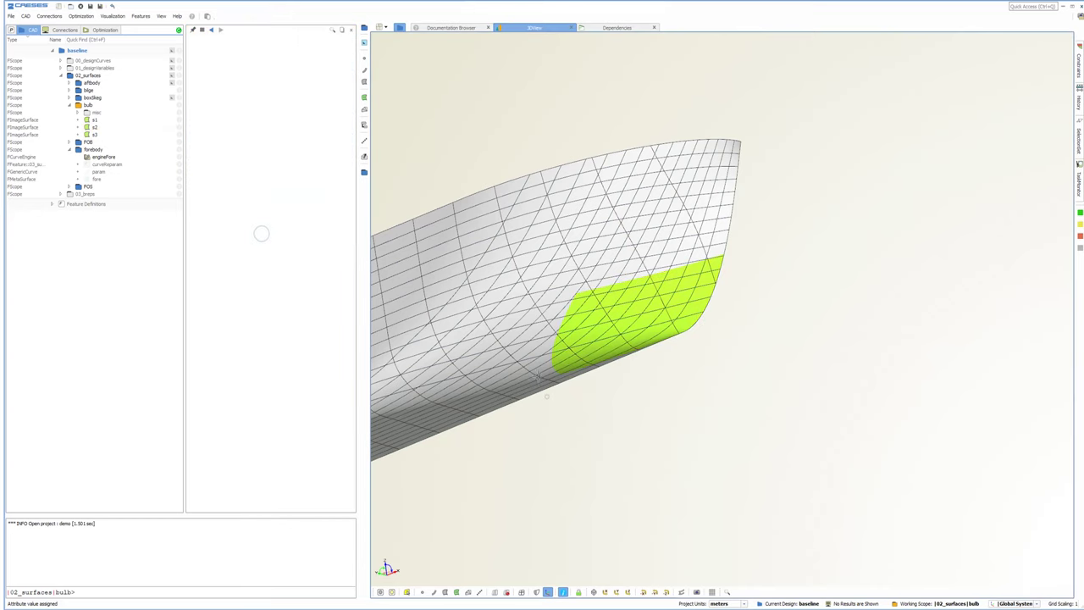
Create an isoMapping feature from the user directory's hullDesign definitions on surface s2, using ISO-U at parameter 1 with 3 control points.
drag(534, 339, 682, 330)
scroll(743, 307, up, 3)
click(728, 288)
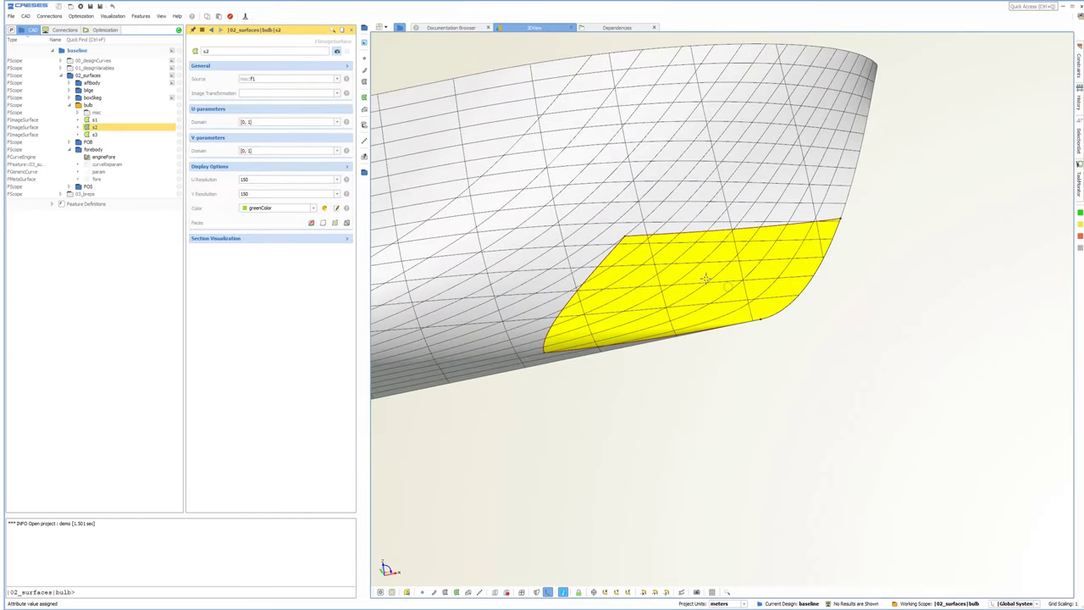
click(139, 17)
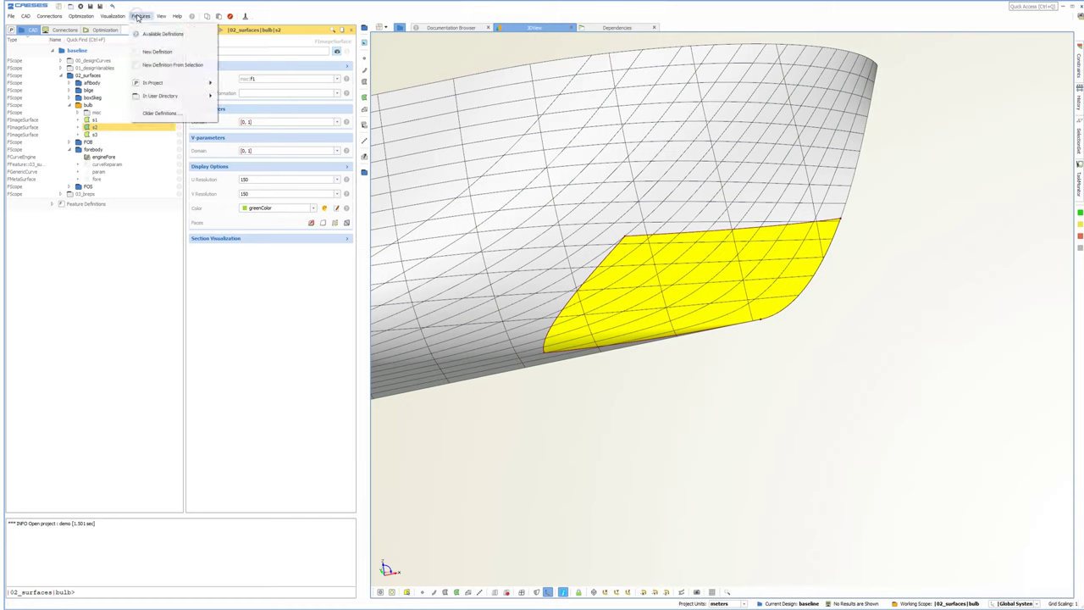
mouse_move(186, 96)
mouse_move(239, 103)
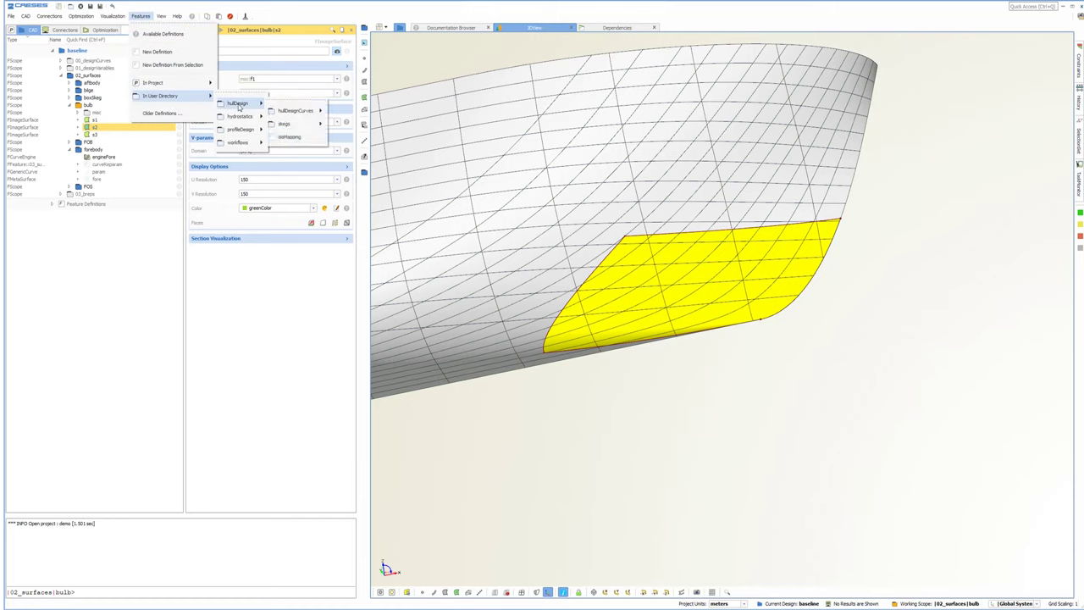
click(293, 140)
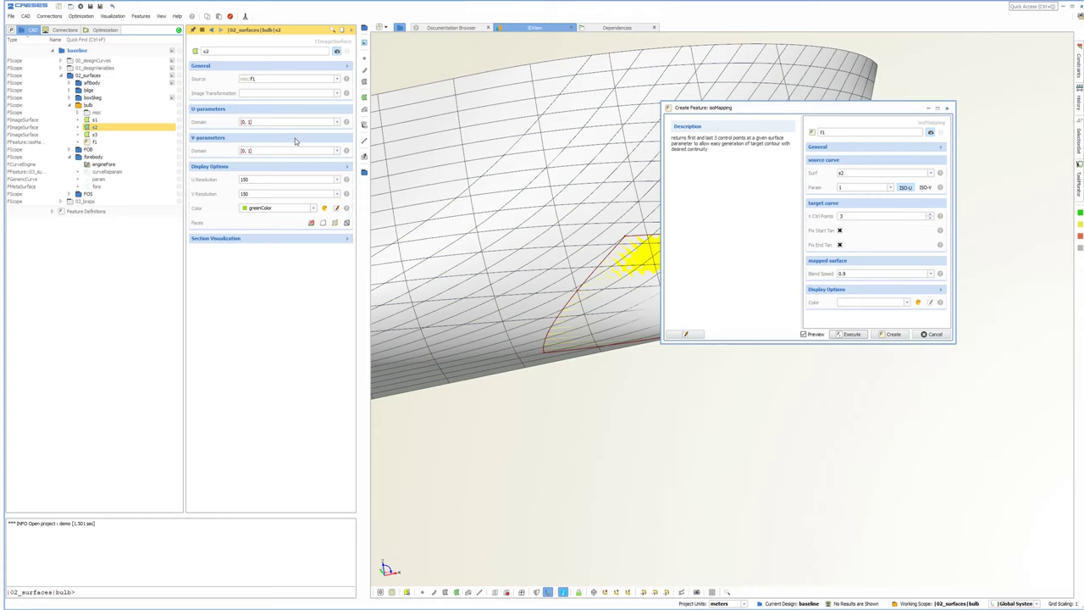
click(889, 335)
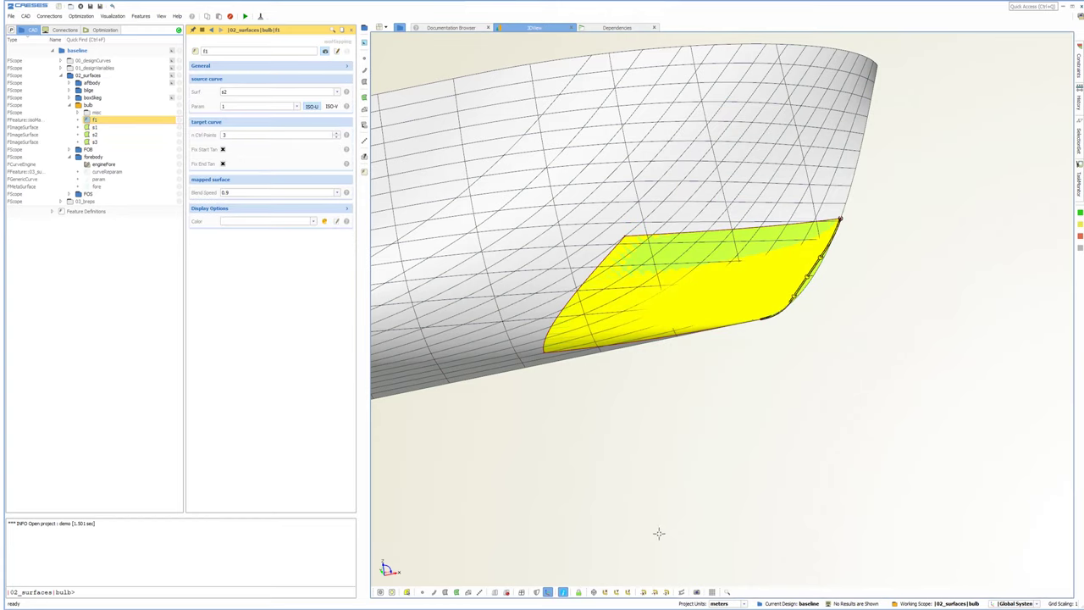
With the surfaces hidden in the side view, rename the isoMapping feature toContour and detach it into a scope.
click(616, 592)
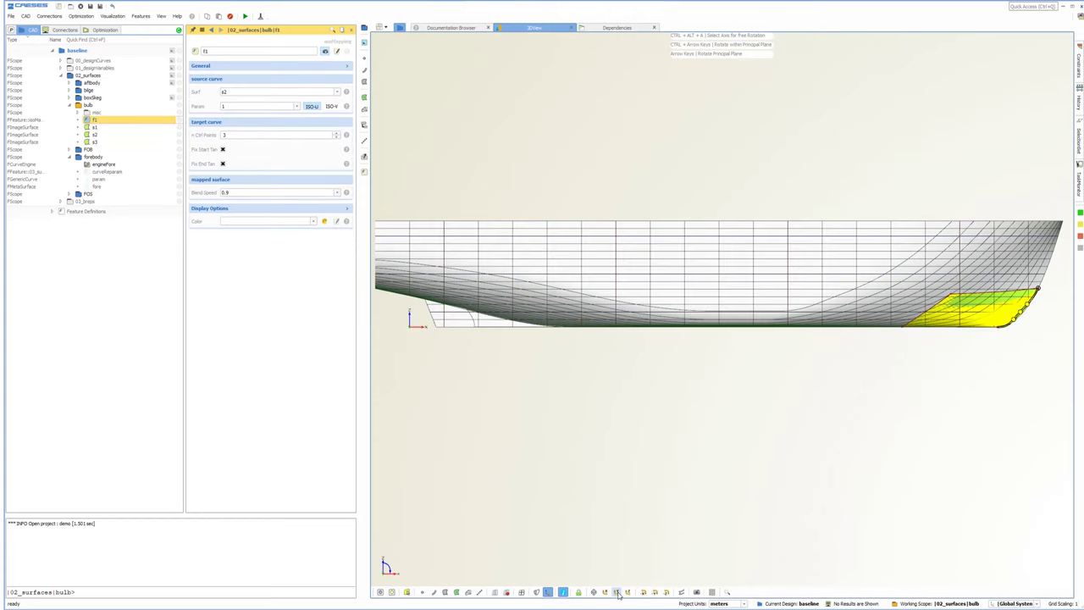
click(446, 592)
click(136, 119)
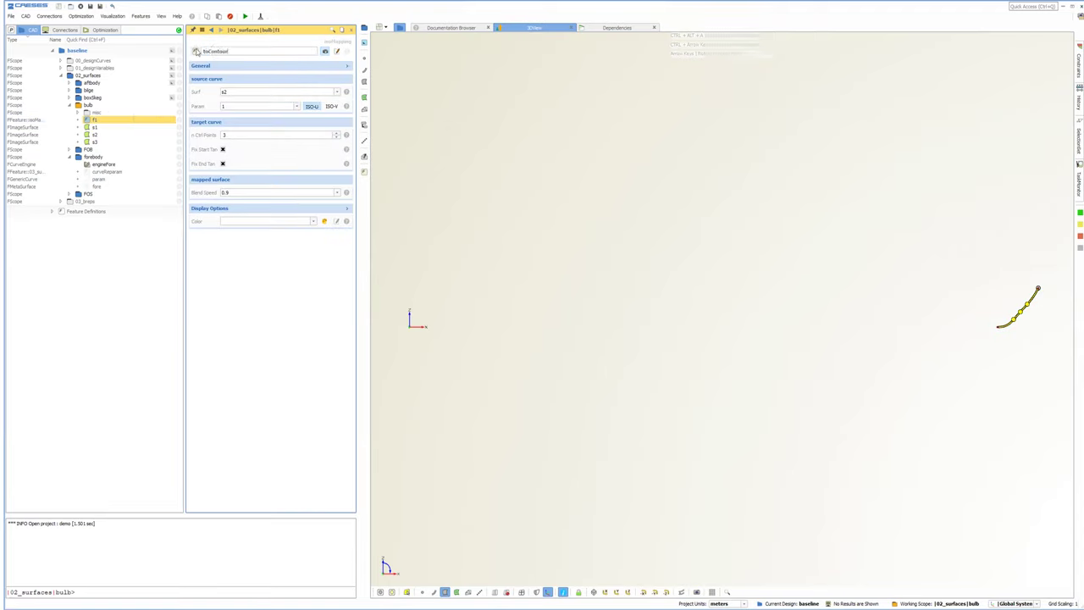
key(Return)
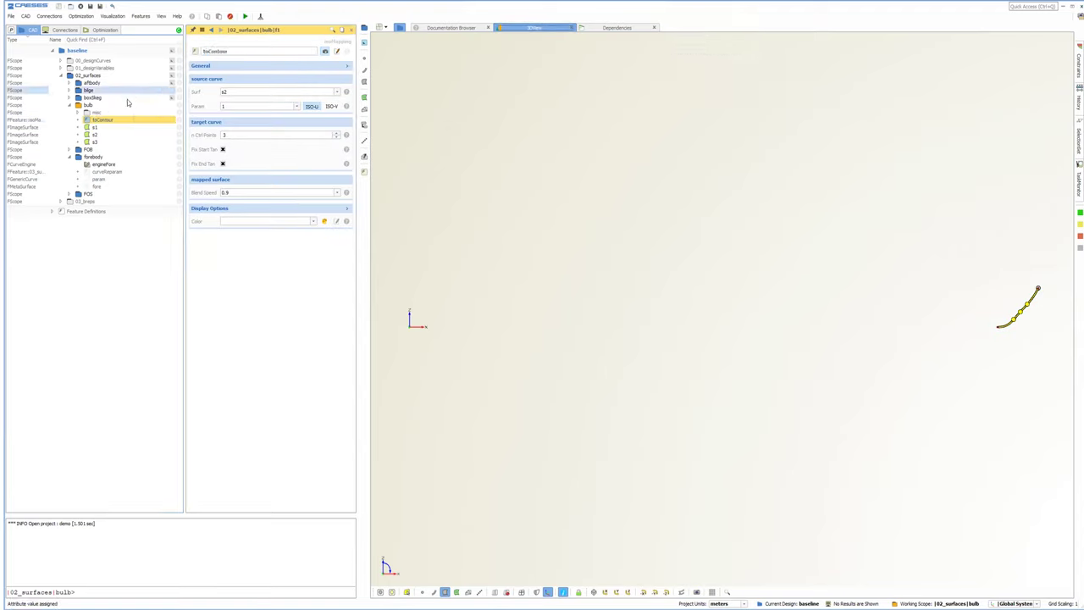
right_click(111, 119)
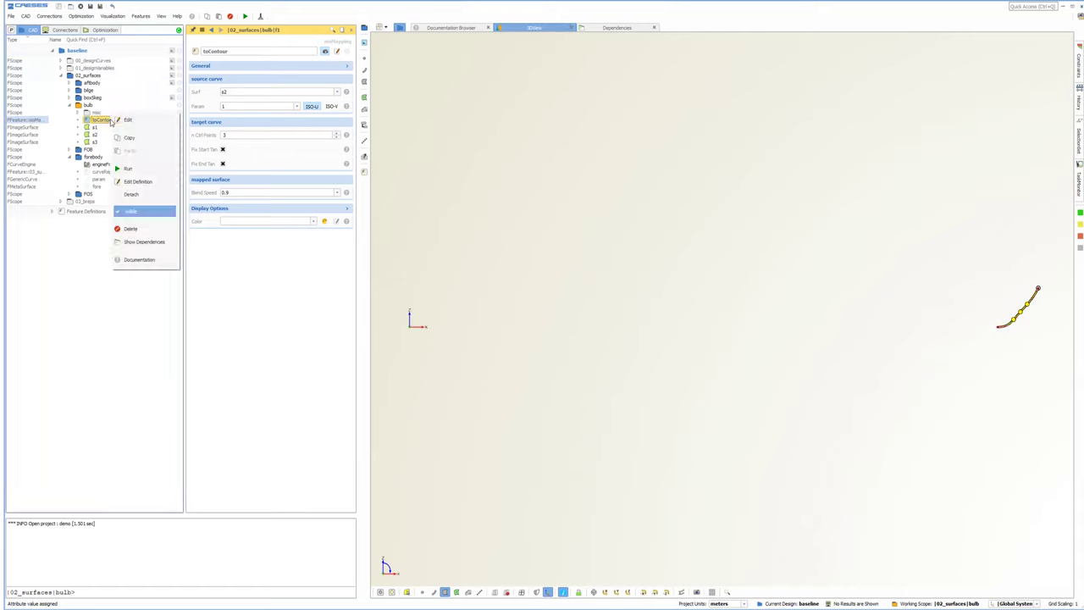
click(136, 210)
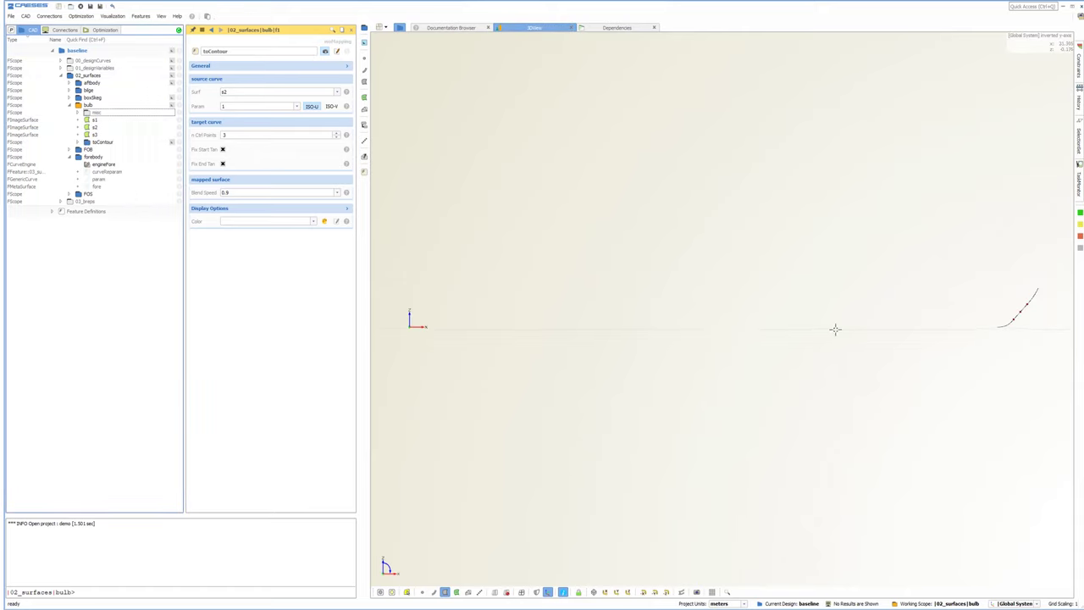
Move the target contour's three control points forward into a bulb profile, with middle point p2 at about X 48.44, Z 1.94.
middle_drag(849, 330, 687, 321)
scroll(695, 314, up, 5)
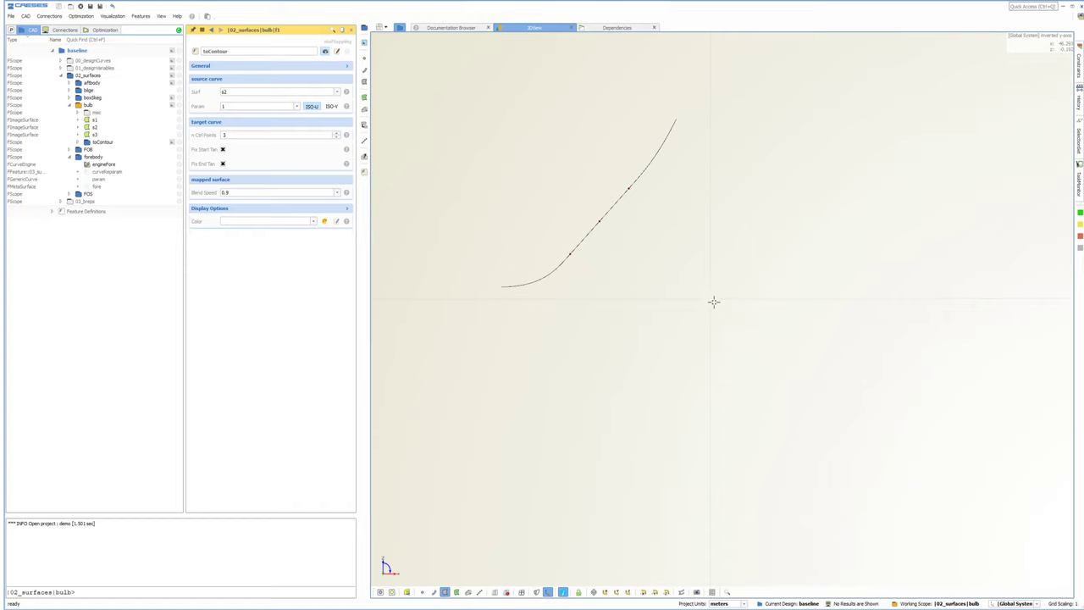
click(627, 188)
drag(626, 186, 685, 167)
drag(593, 217, 815, 184)
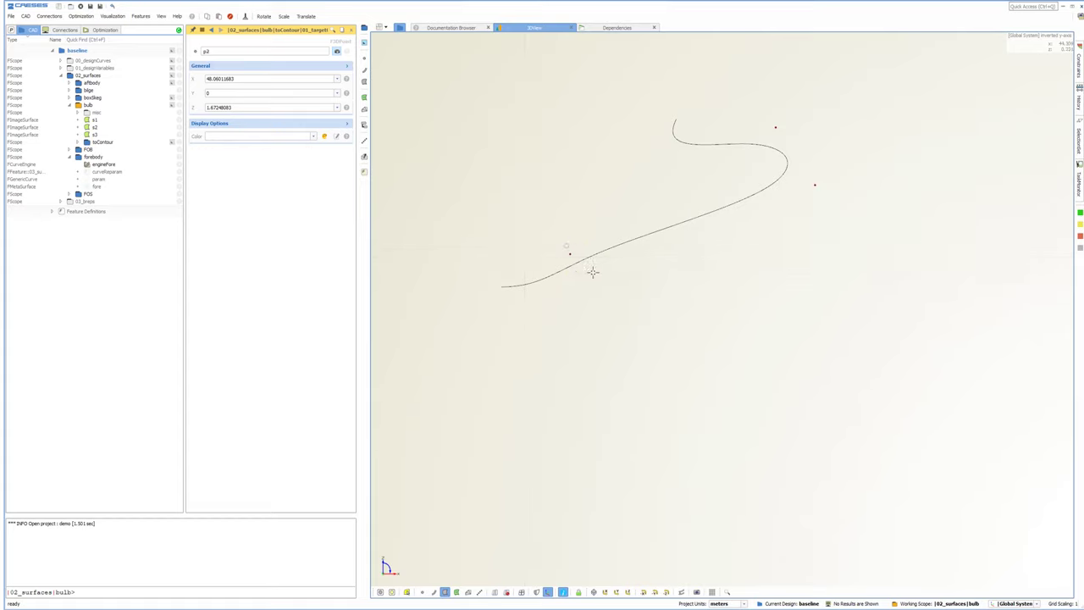
drag(577, 261, 836, 170)
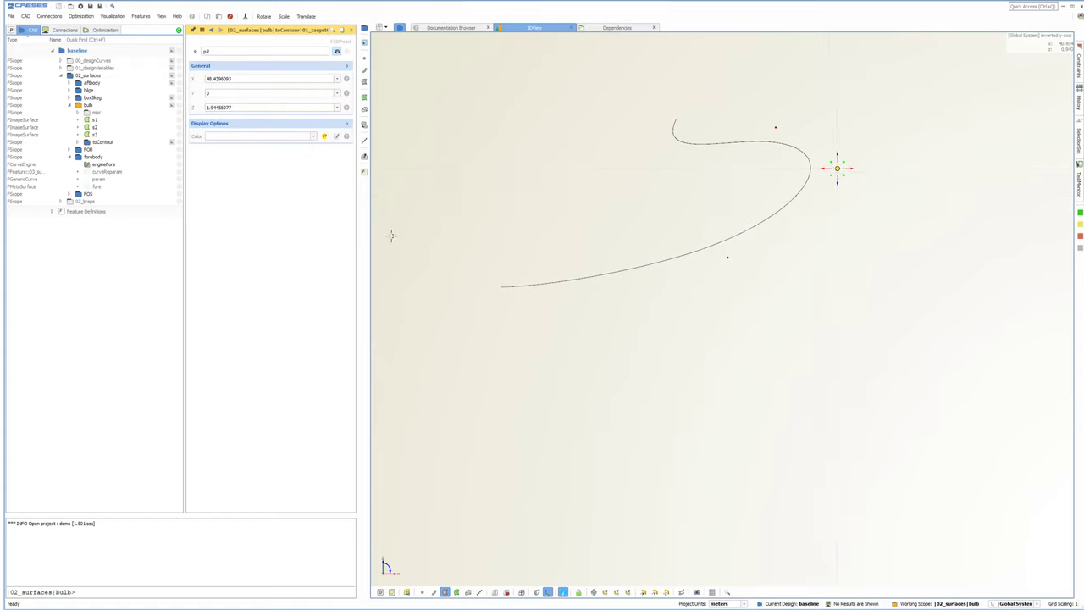
scroll(654, 415, down, 3)
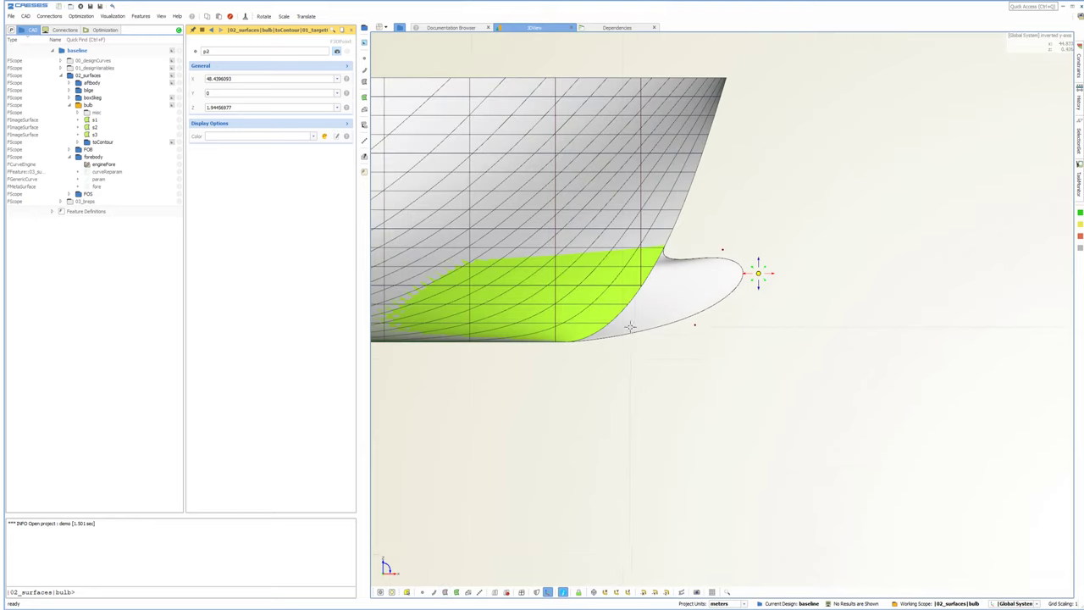
Copy the display format of surface s2 onto the mapped bulb surface surfMapped.
click(109, 127)
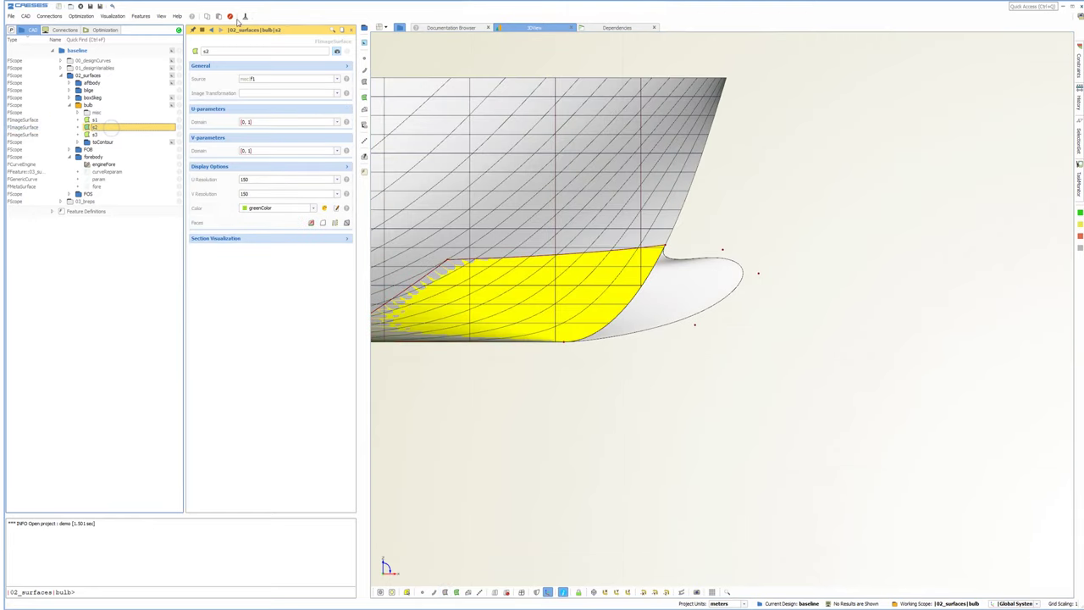
click(244, 16)
click(679, 280)
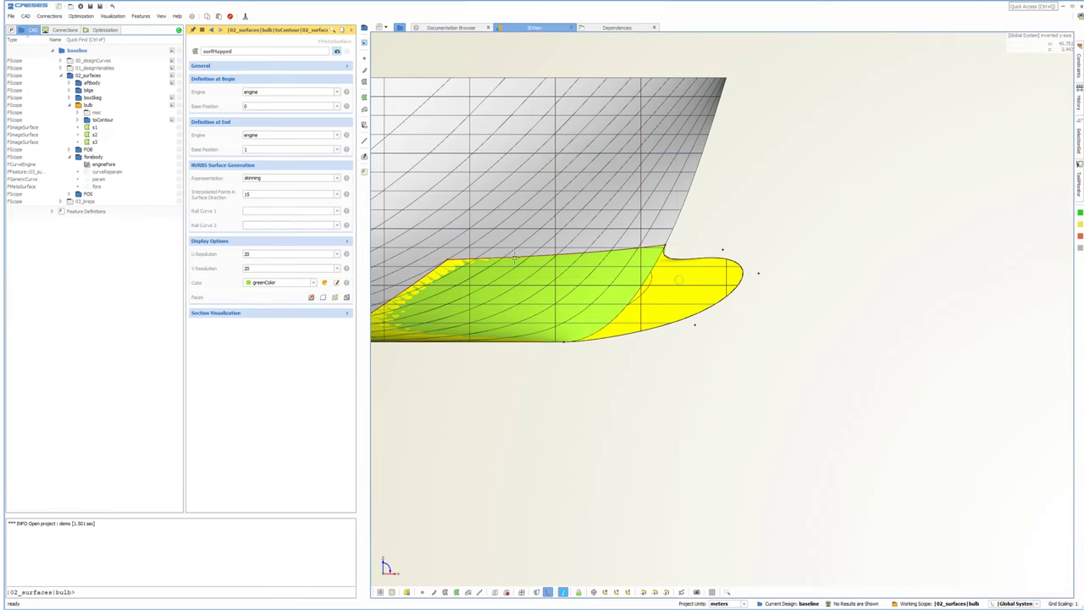
Set the U and V resolution of surfMapped to 150.
double_click(248, 254)
text(150)
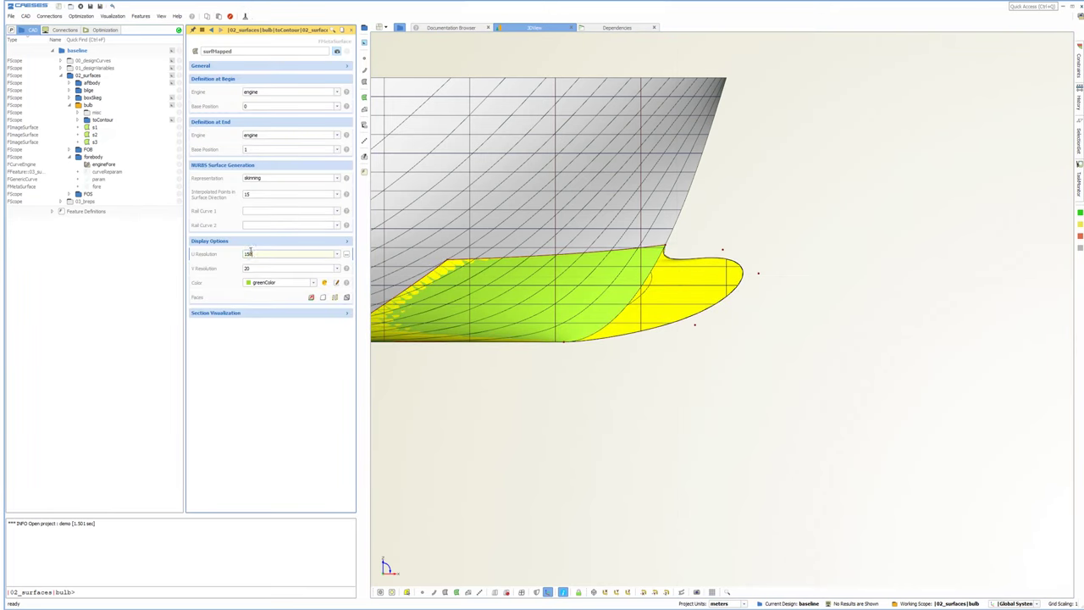
key(Tab)
text(150)
key(Return)
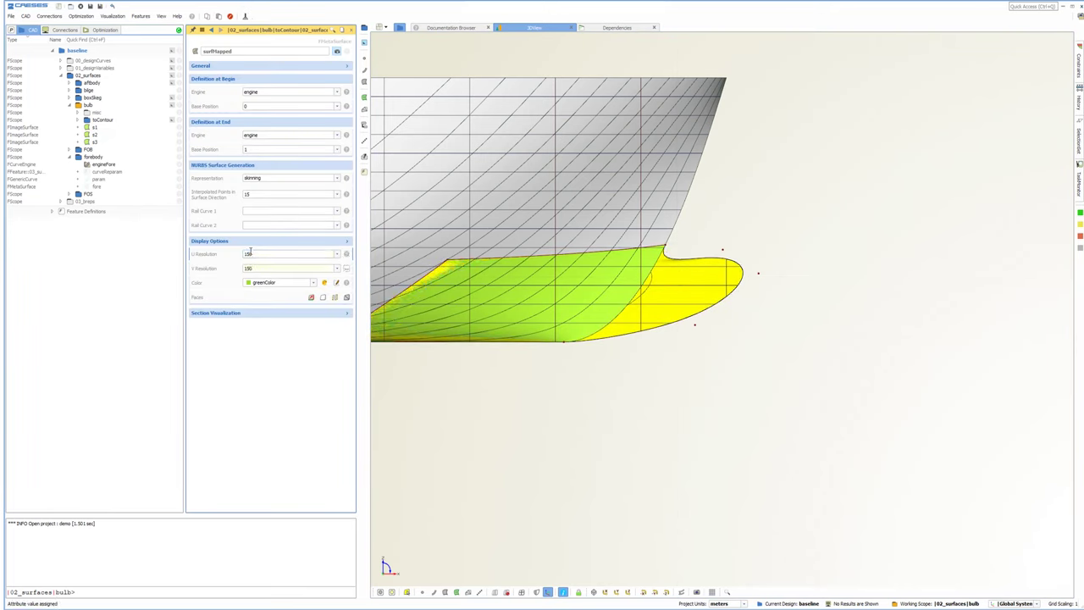
Hide the image surface s2 and inspect the mapped bulb surface and its transition to the hull from several angles.
click(87, 135)
scroll(579, 326, down, 2)
drag(579, 326, 518, 347)
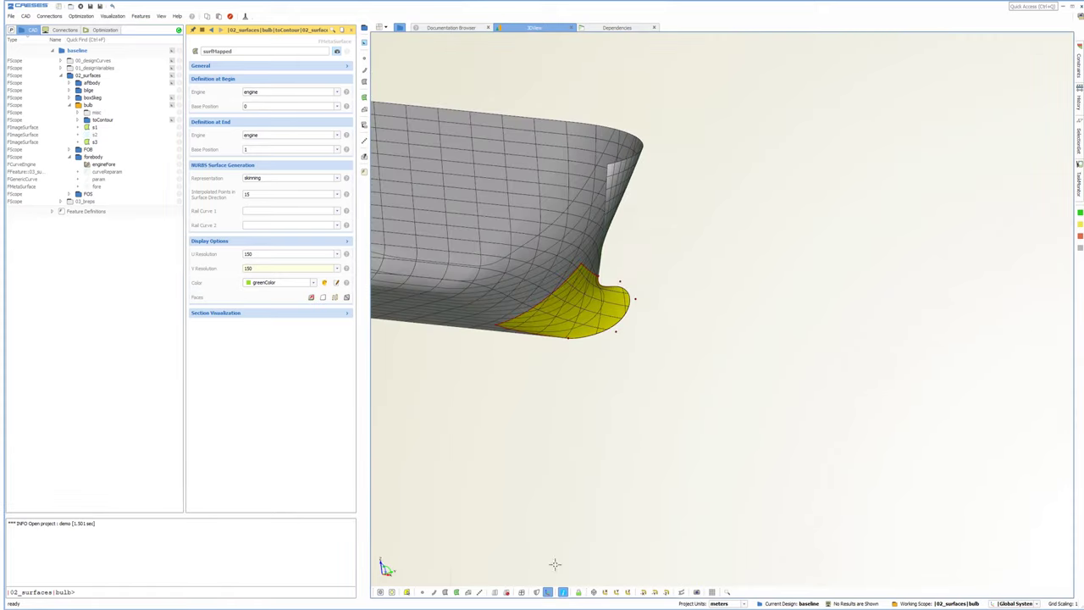
click(537, 592)
drag(576, 424, 550, 411)
drag(622, 295, 680, 419)
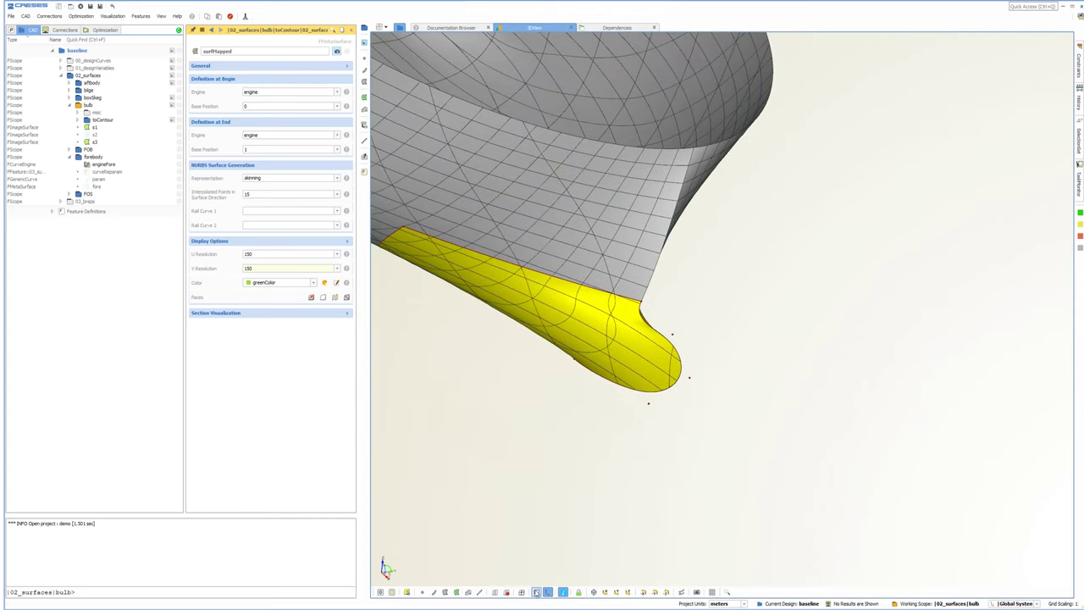
click(536, 593)
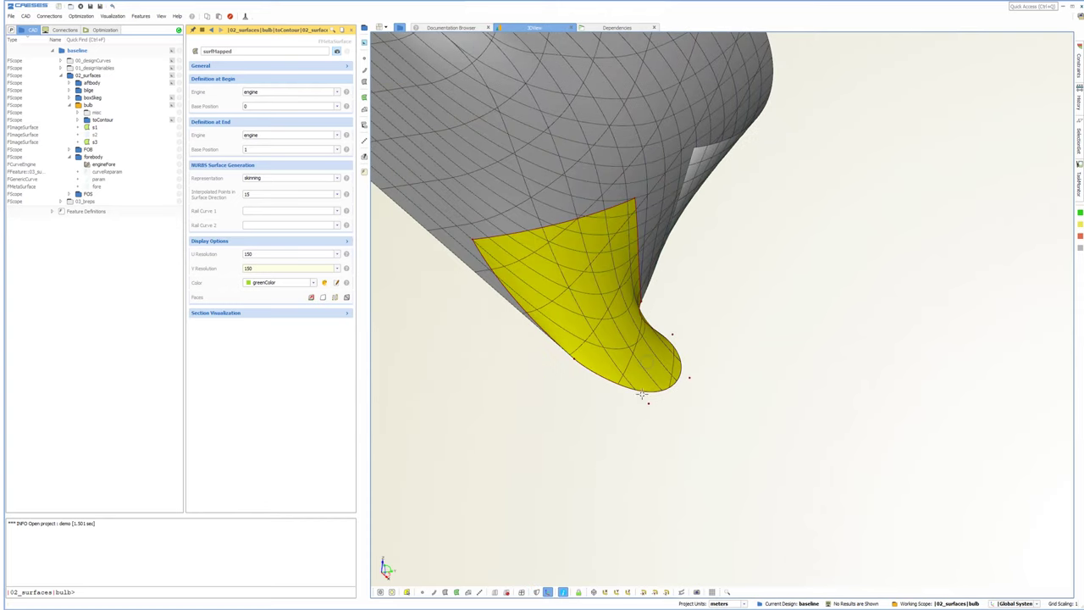
drag(698, 437, 783, 309)
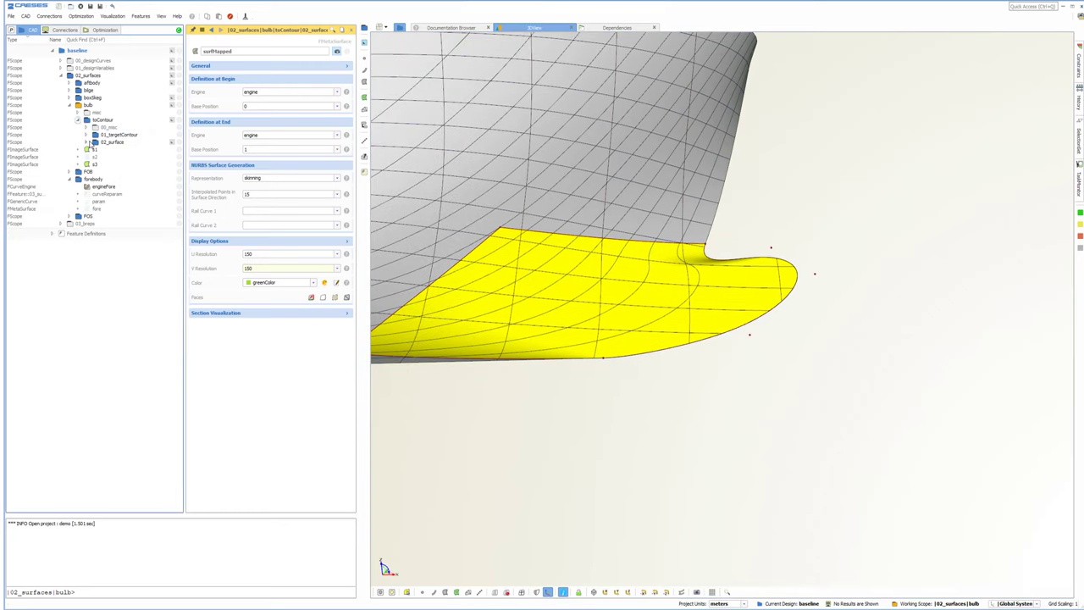
Create an isoMapping feature from the user directory with the toContour surfMapped as its source surface.
click(87, 141)
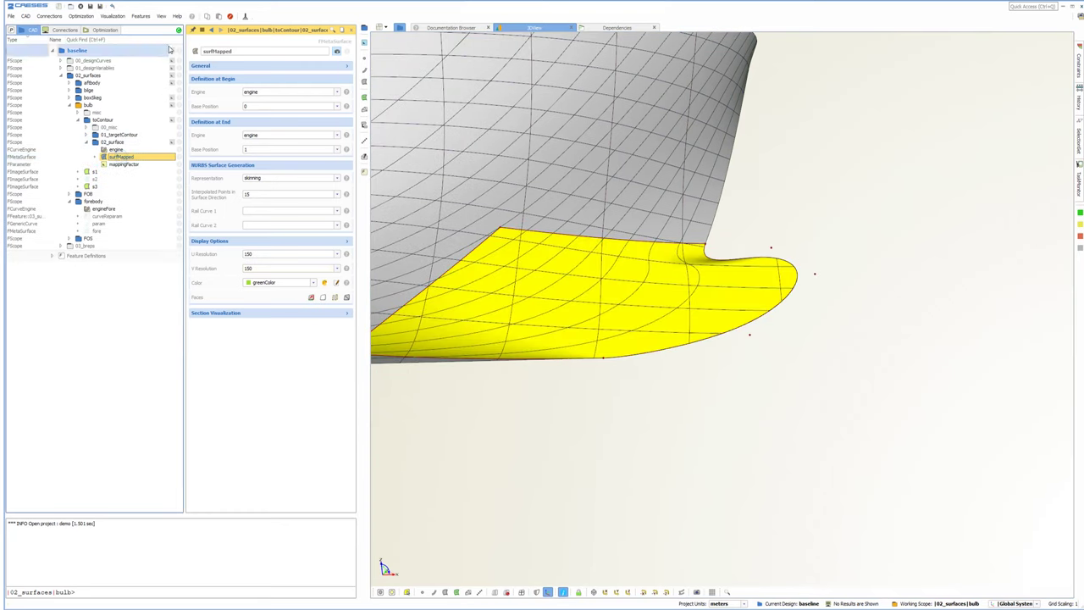
click(141, 16)
mouse_move(167, 98)
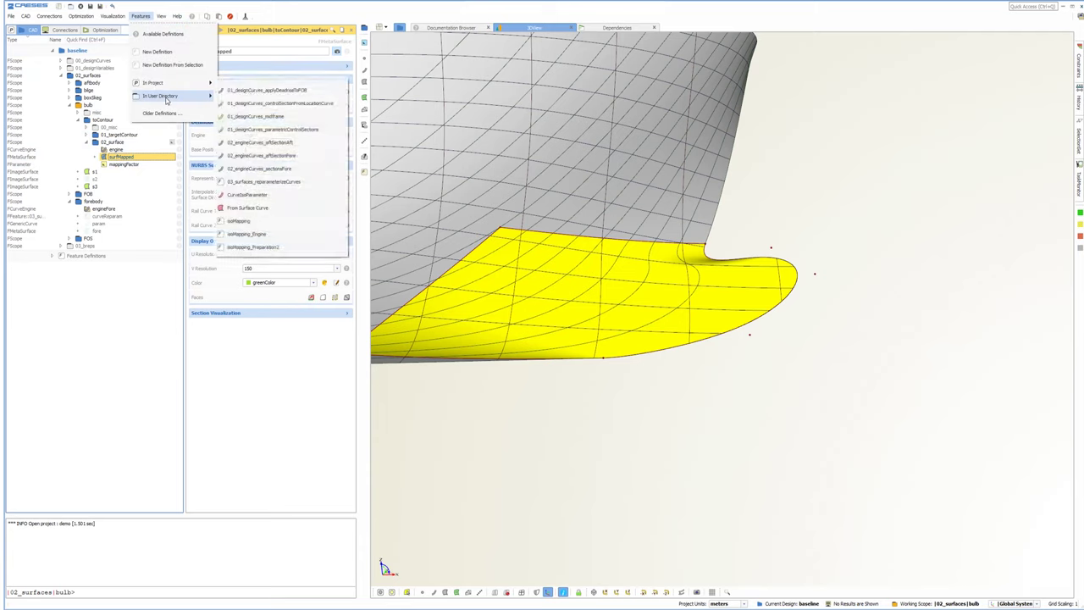
mouse_move(244, 105)
click(284, 136)
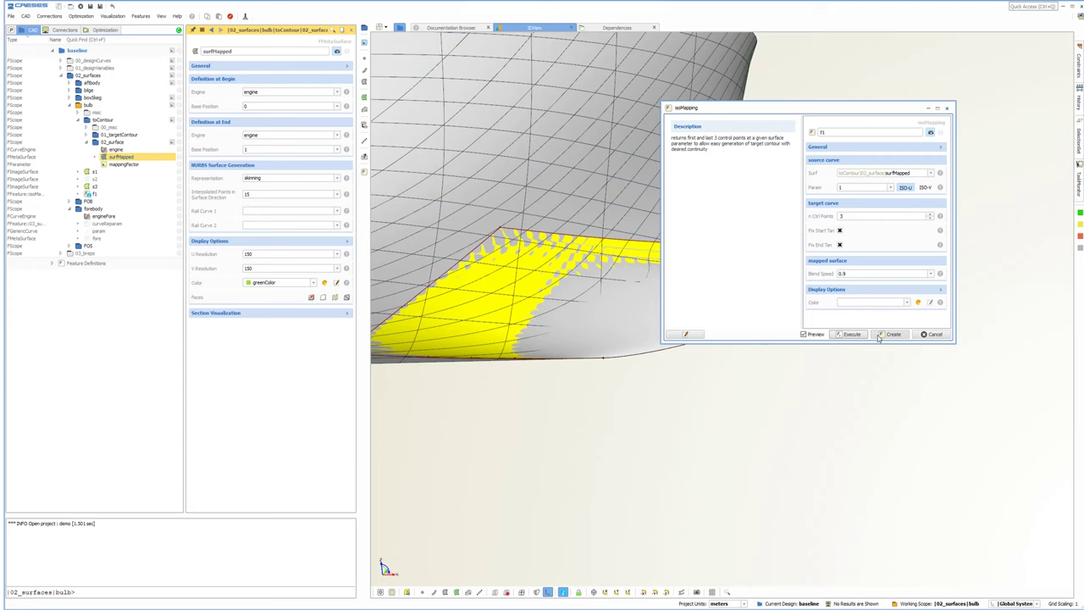
click(878, 336)
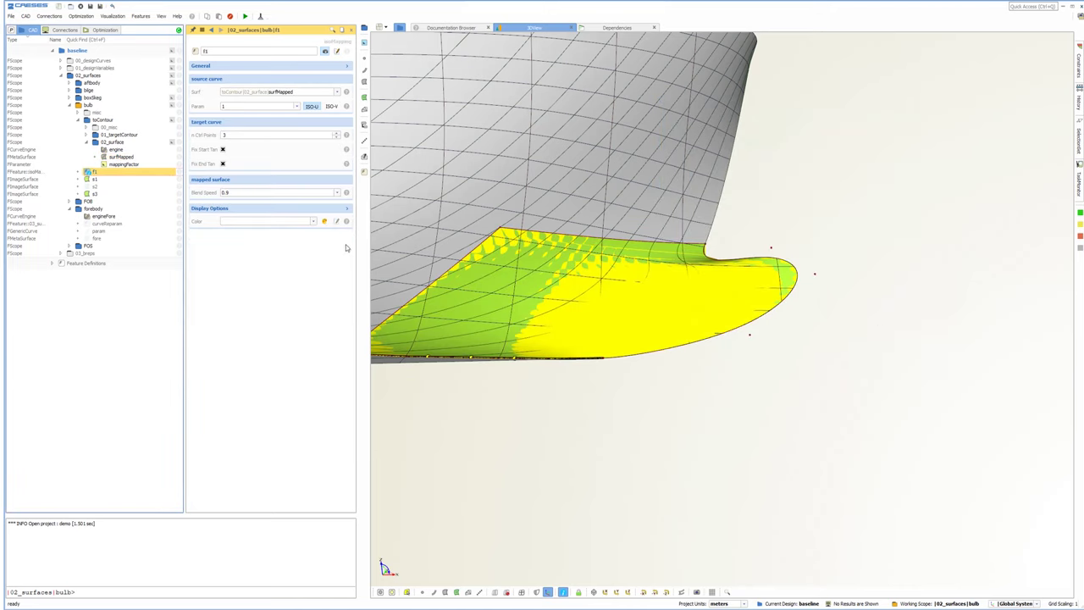
Set the new isoMapping feature's source curve parameter to 0.5 in the ISO-U direction.
double_click(271, 105)
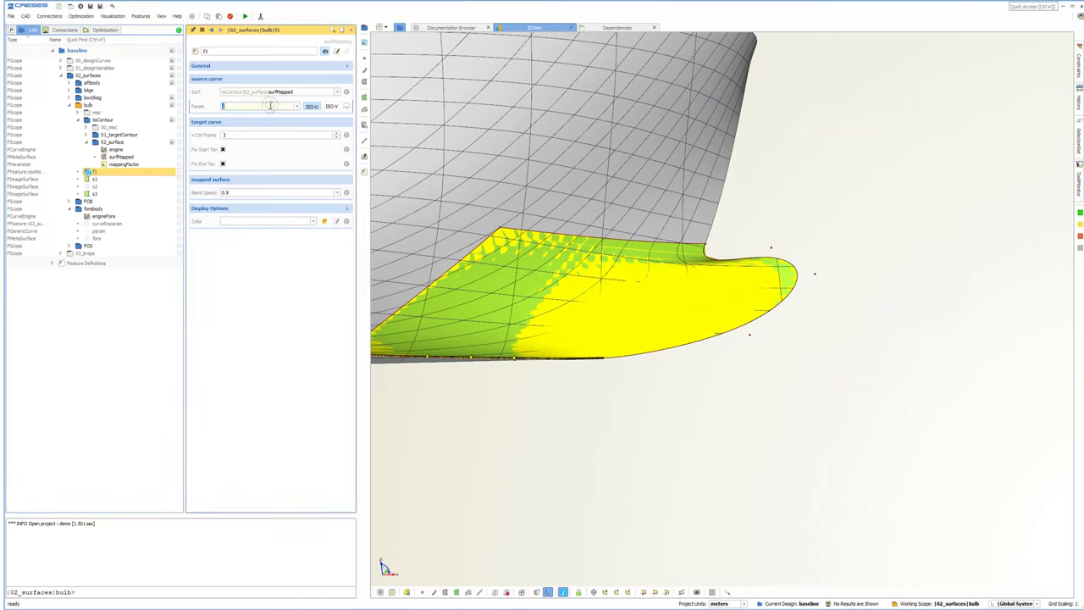
text(0.5)
key(Return)
scroll(665, 276, down, 3)
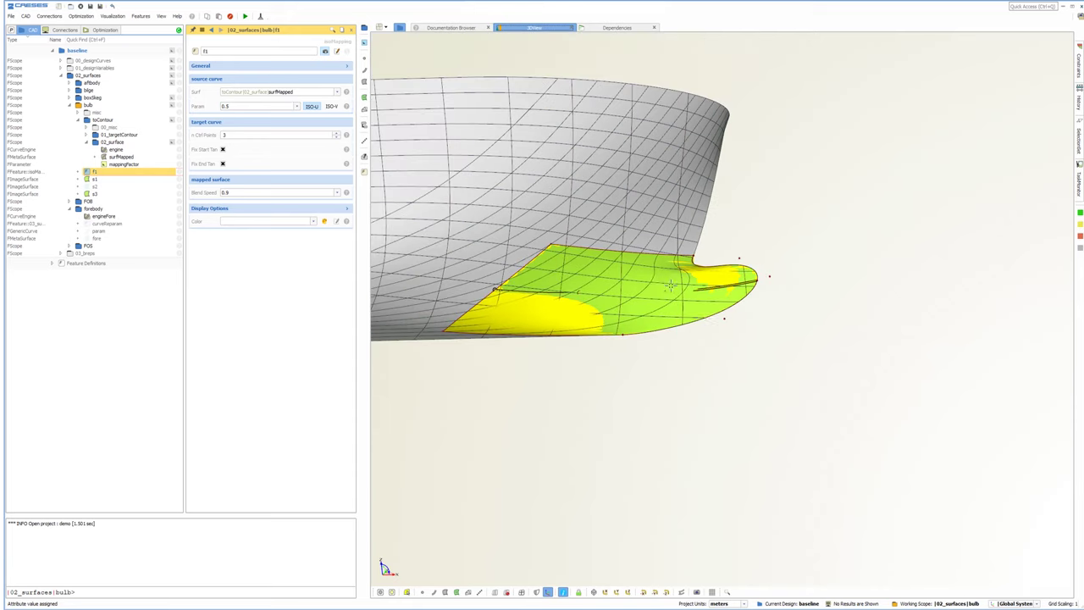
drag(668, 283, 524, 327)
middle_drag(729, 318, 514, 310)
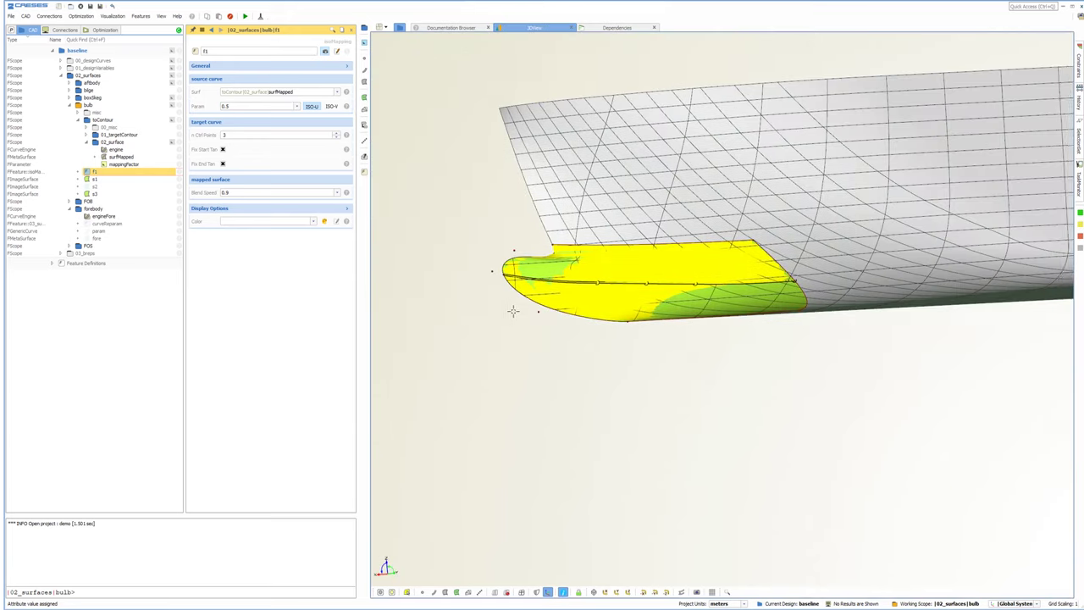
scroll(584, 292, up, 2)
Turn off the fixed end tangent of the feature's target curve and check the mid-height curve on the bulb.
click(223, 164)
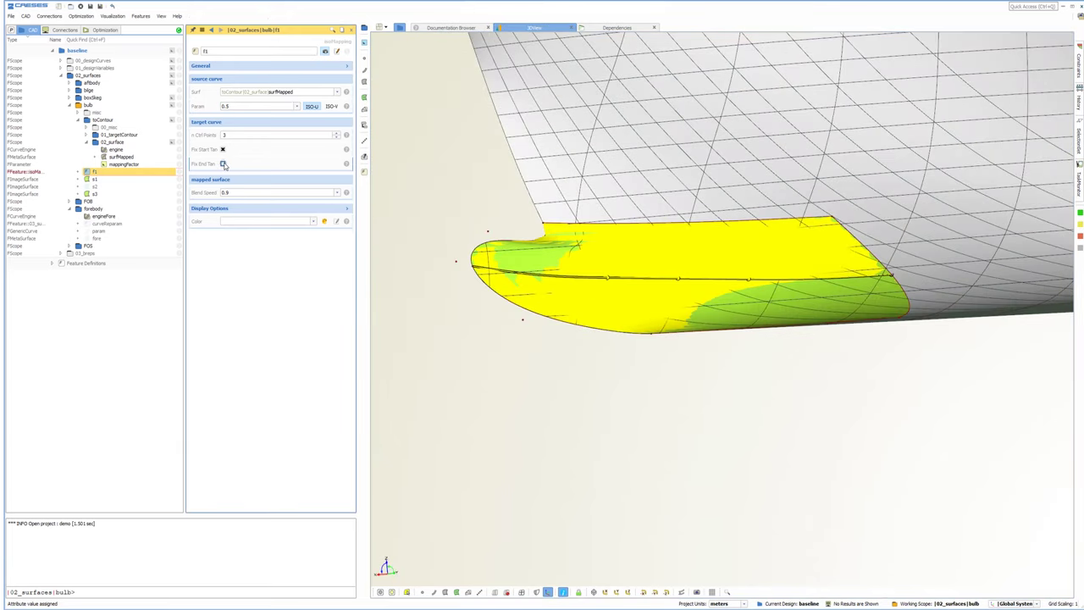
scroll(626, 321, down, 2)
drag(626, 321, 642, 329)
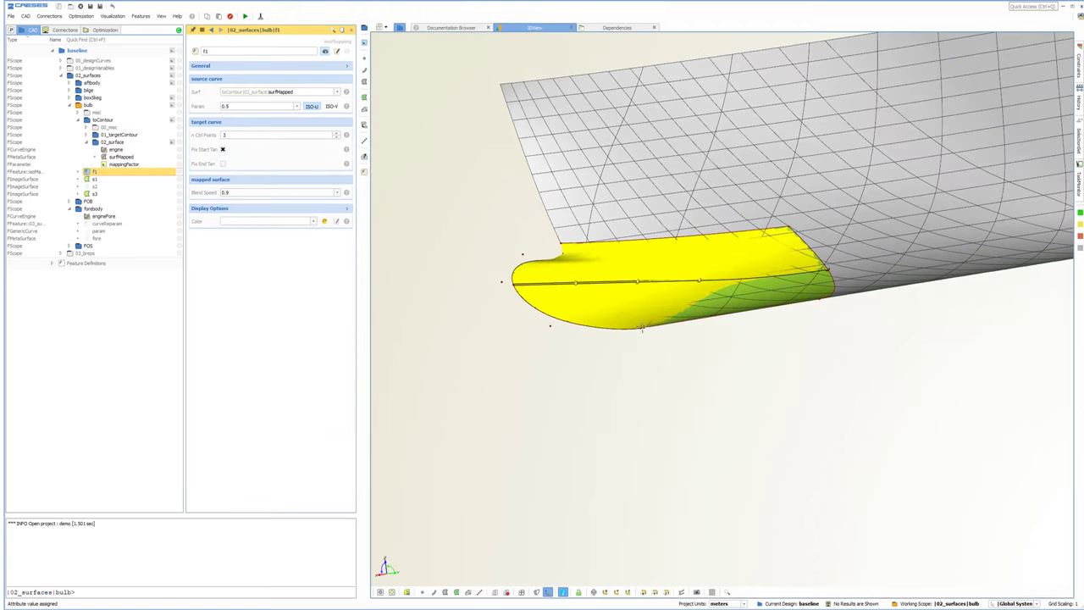
Rename the feature toThickness, hide the surfaces in a top view and convert the feature into a scope.
double_click(221, 51)
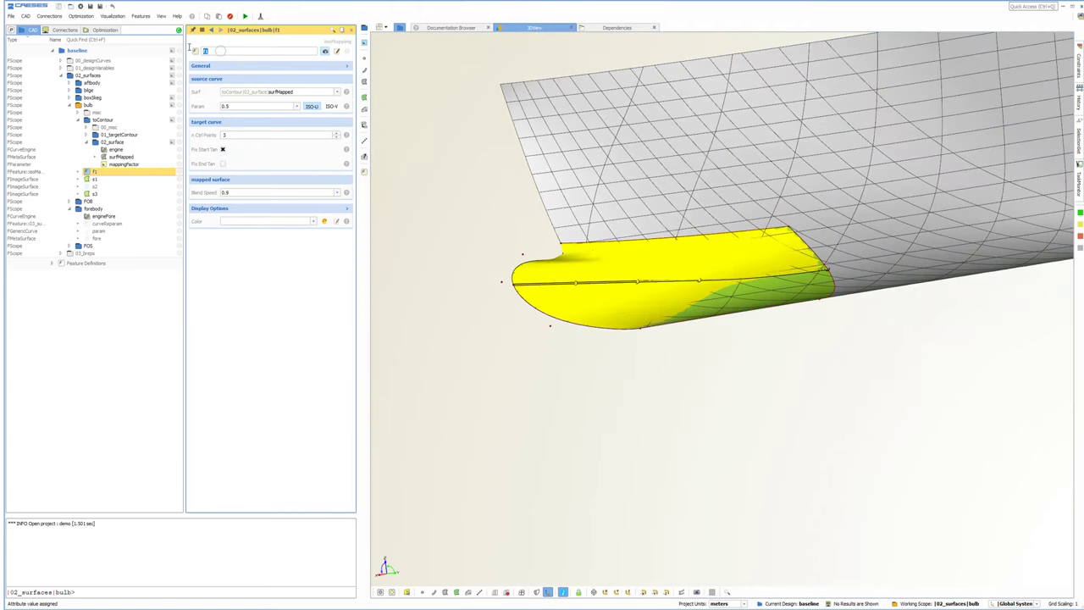
text(toThickness)
key(Return)
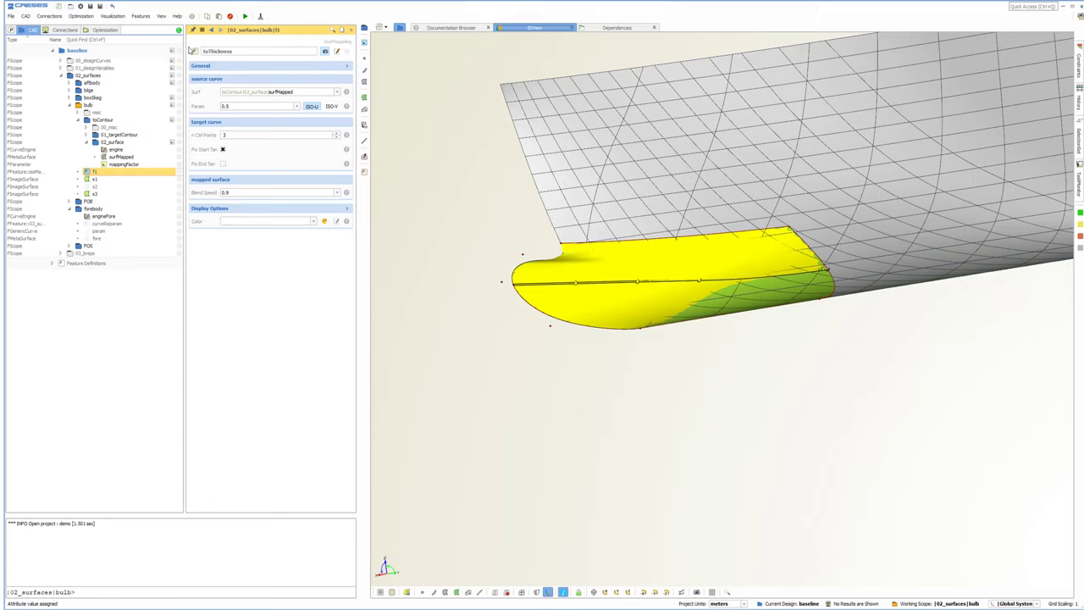
click(627, 592)
click(446, 593)
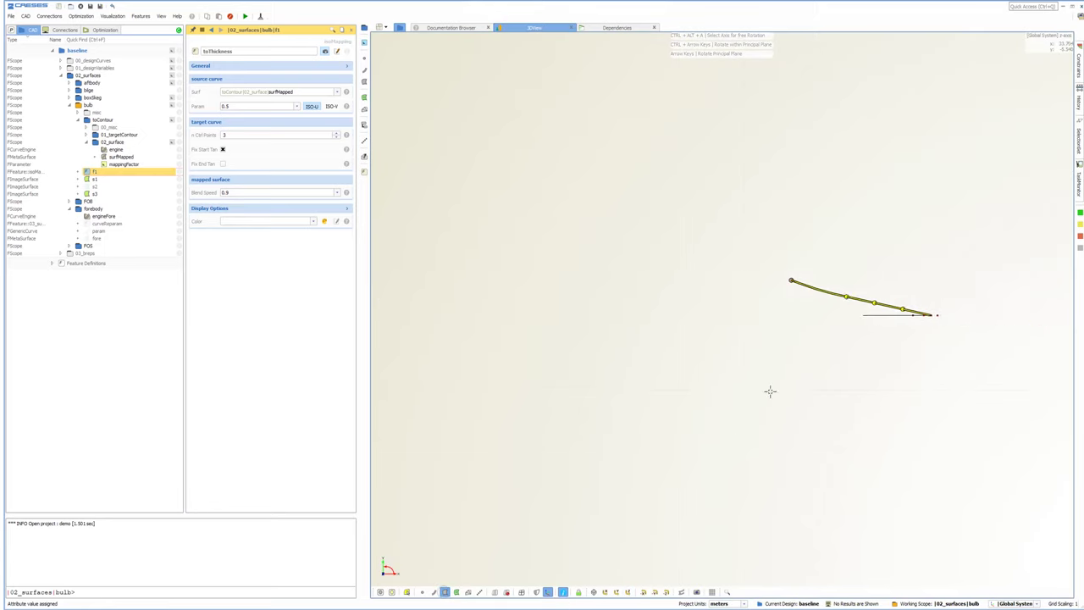
right_click(142, 172)
click(174, 248)
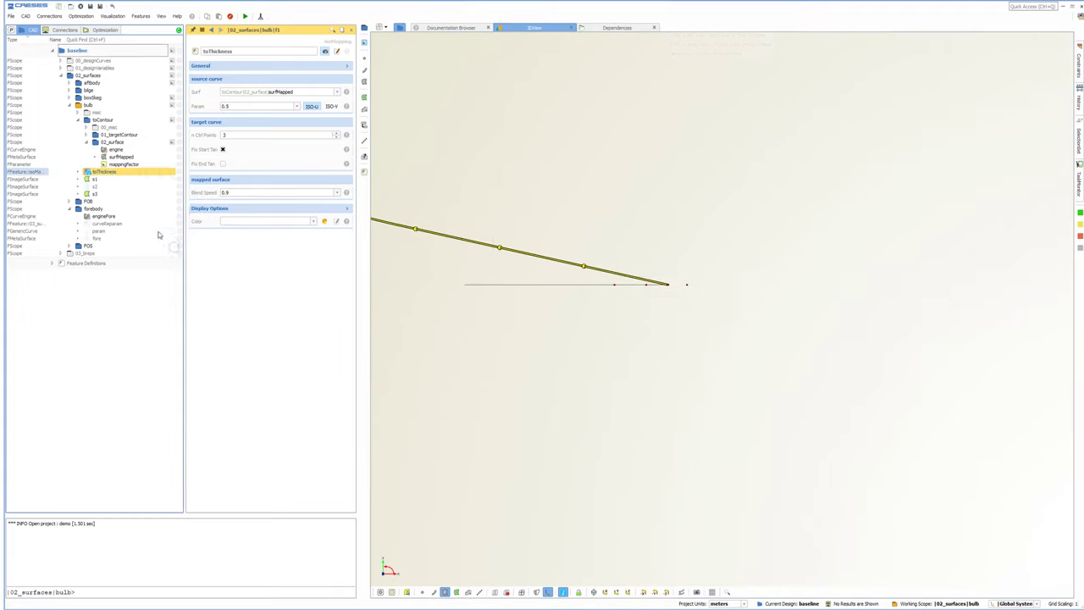
In plan view, reshape the thickness curve: p3 to about X 47.54, Y 0.67; p2 to 44.98, 0.58; p1 to 41.52, 1.01.
click(584, 266)
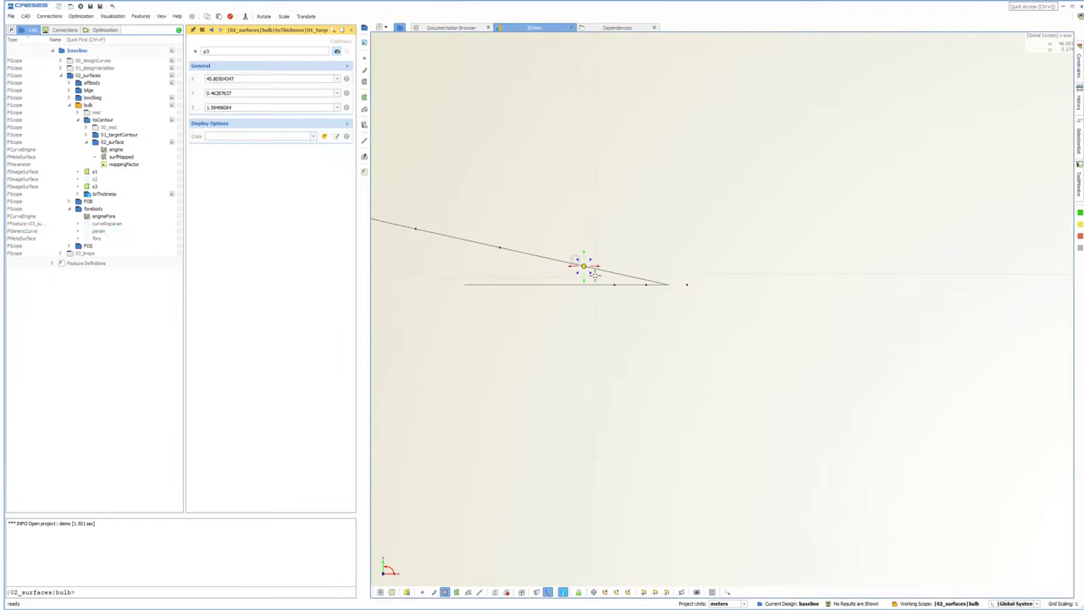
drag(589, 272, 656, 262)
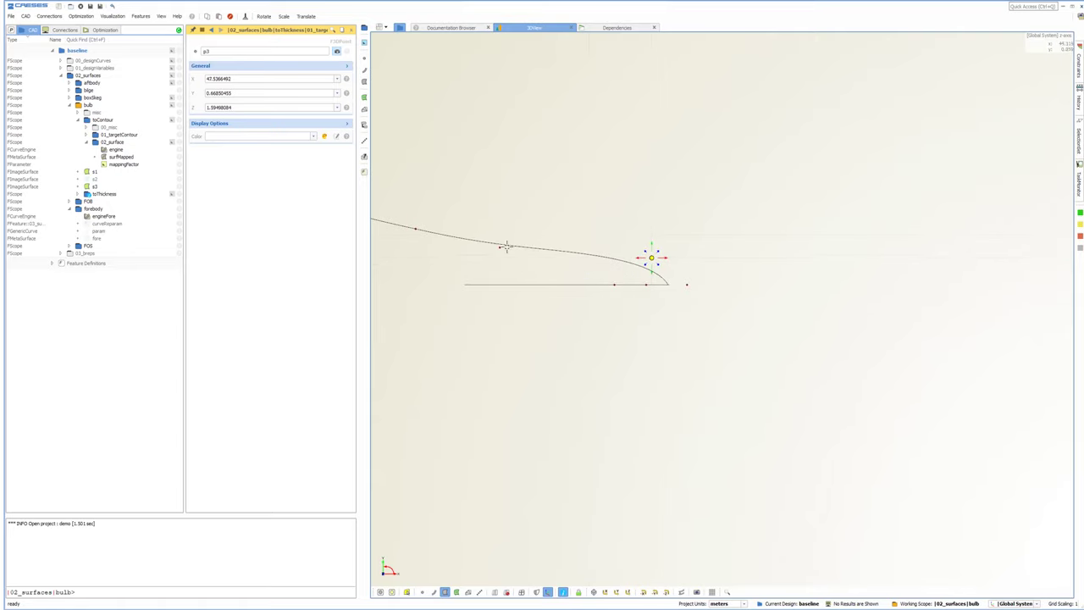
drag(493, 238, 721, 317)
drag(511, 250, 499, 248)
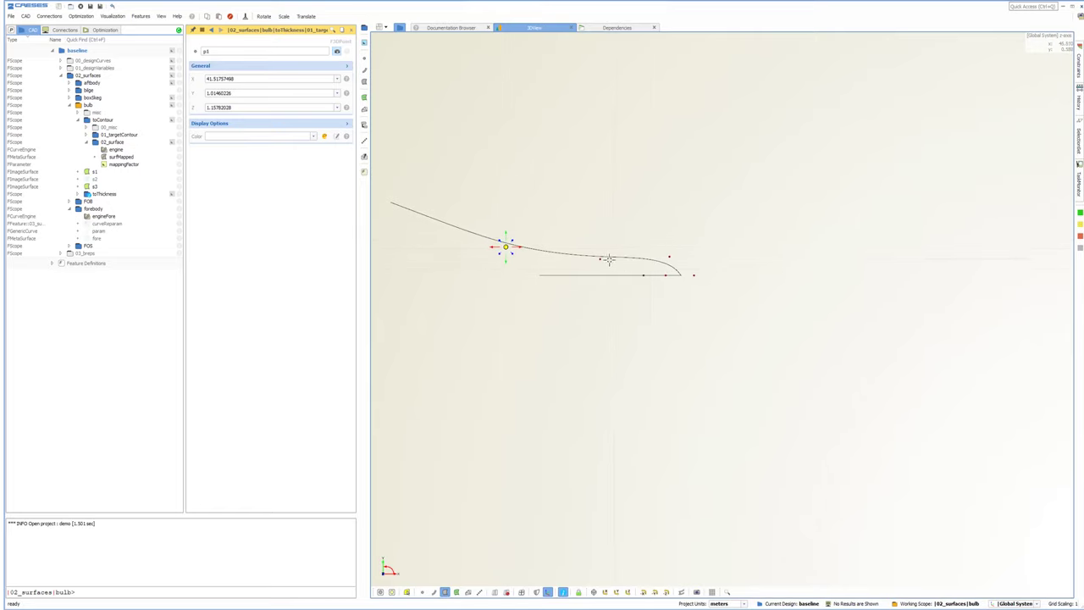
In side view, lower the thickness curve's points p1 to about Z 0.95 and p2 to about Z 1.20.
drag(705, 297, 596, 291)
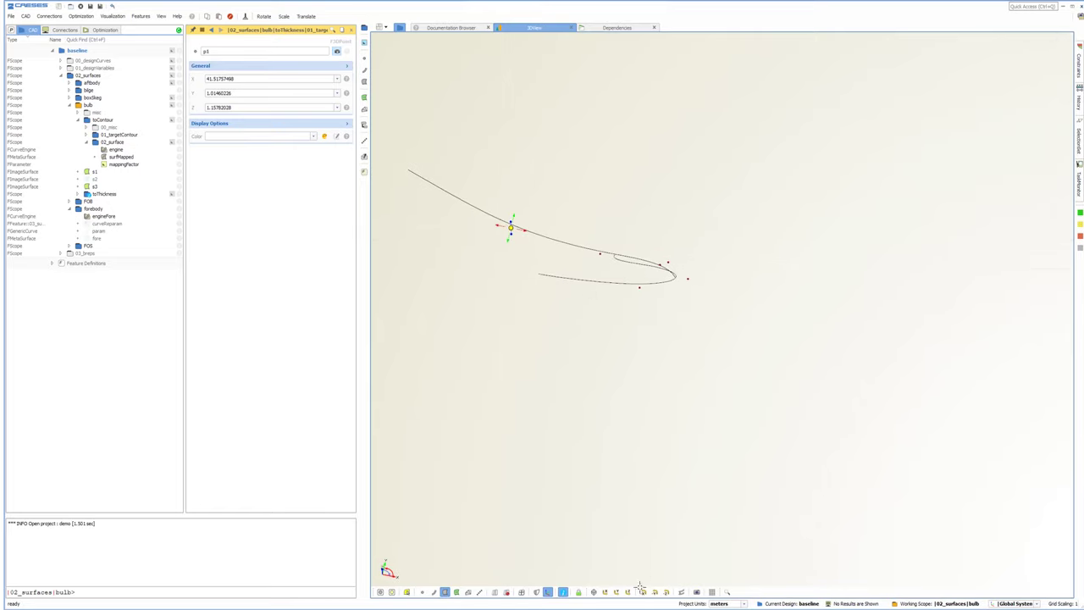
click(617, 593)
scroll(700, 415, down, 6)
middle_drag(705, 397, 641, 368)
drag(629, 343, 630, 350)
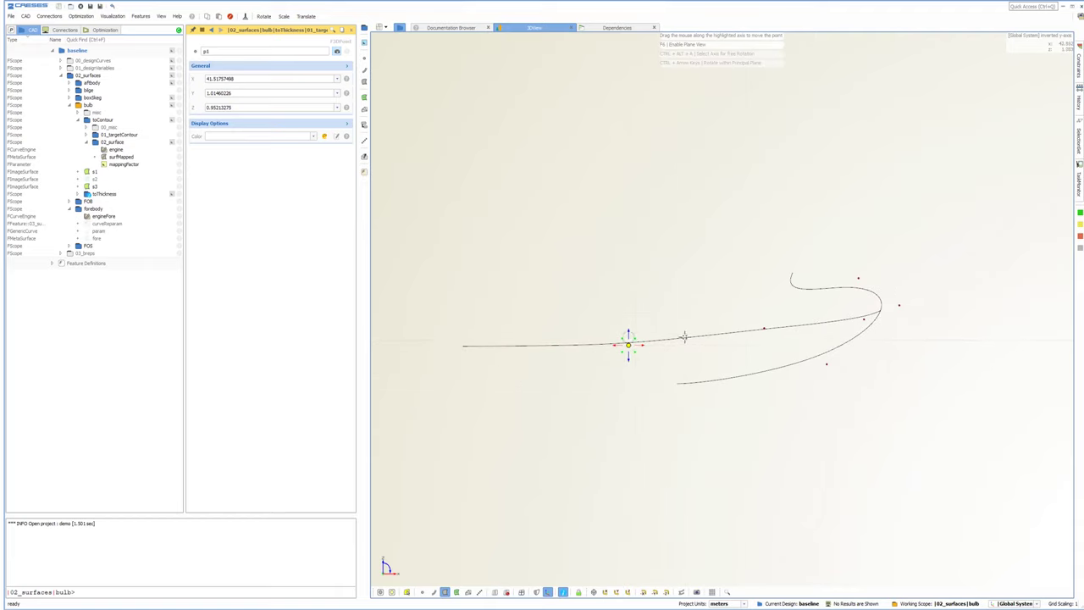
click(761, 327)
drag(765, 340, 766, 348)
middle_drag(827, 359, 758, 326)
drag(695, 365, 641, 383)
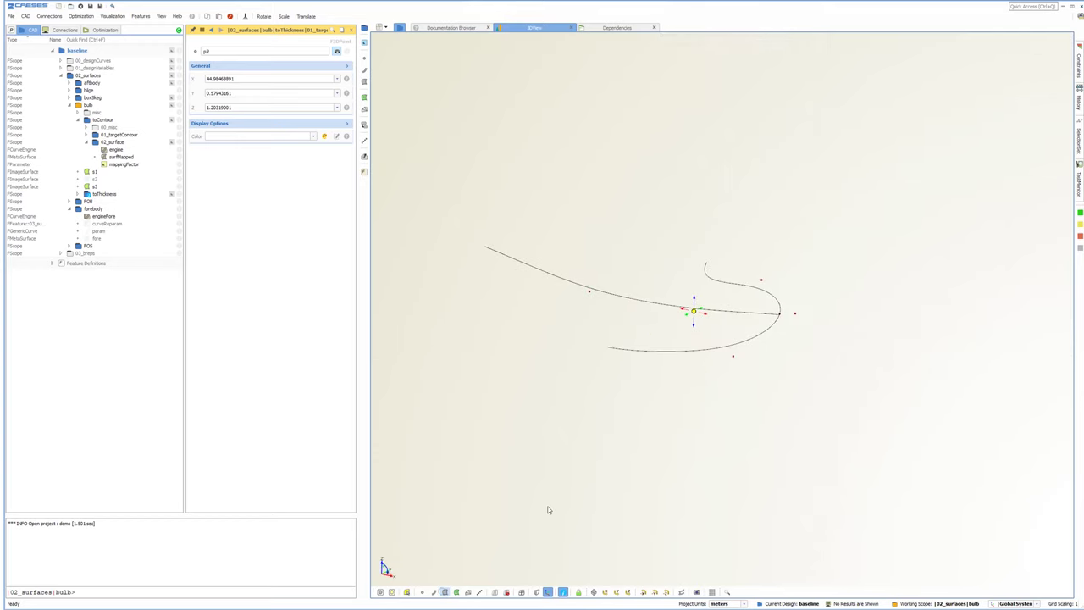
Show the surfaces again and copy the display format of surface s2 onto the toThickness surfMapped.
middle_drag(683, 366, 653, 346)
drag(649, 281, 527, 302)
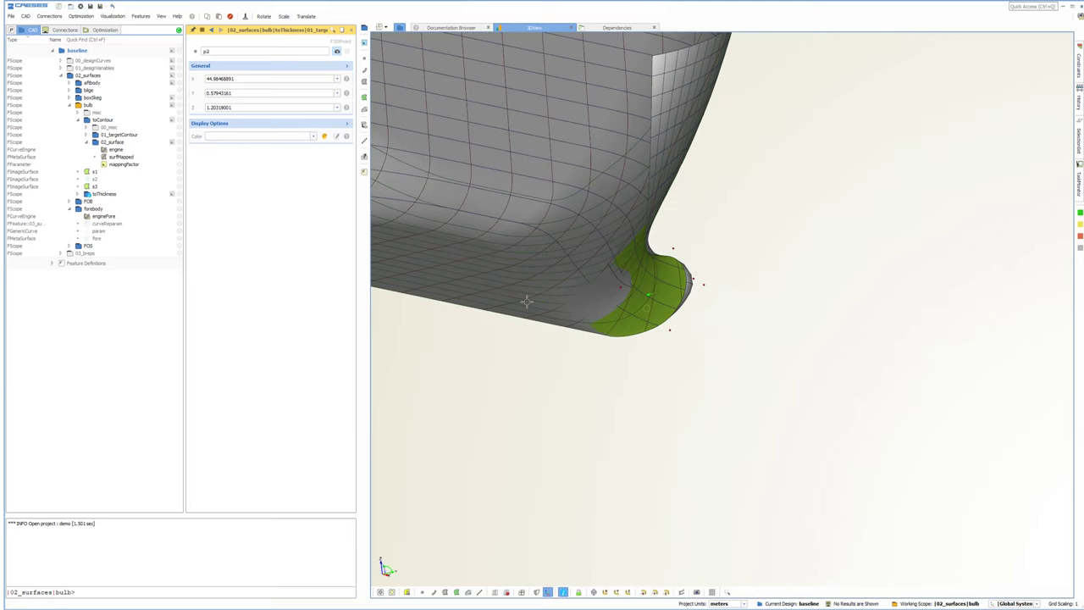
click(100, 180)
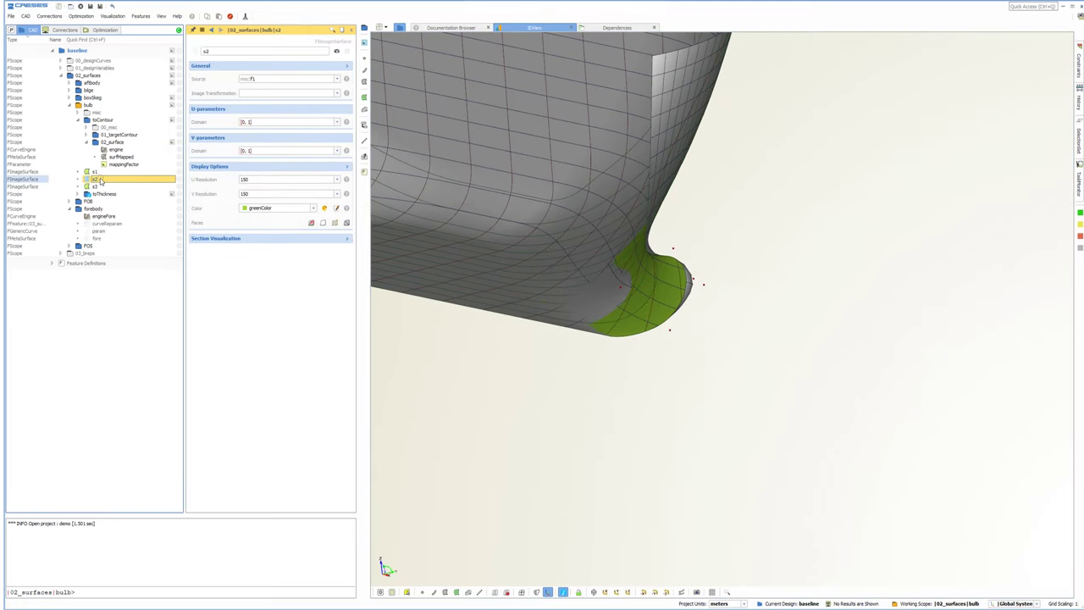
click(245, 16)
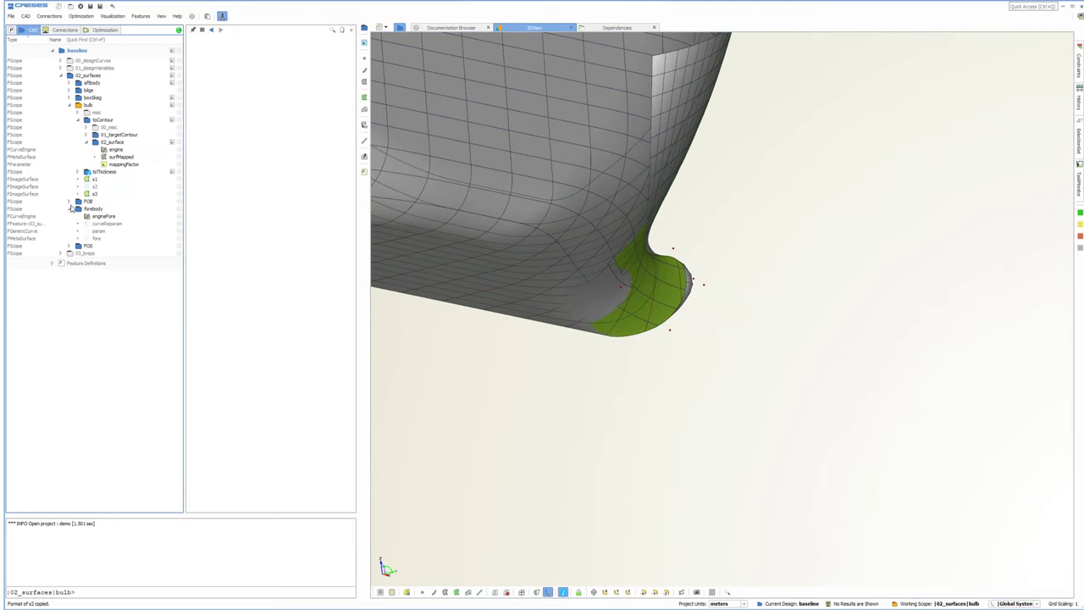
click(77, 172)
click(86, 194)
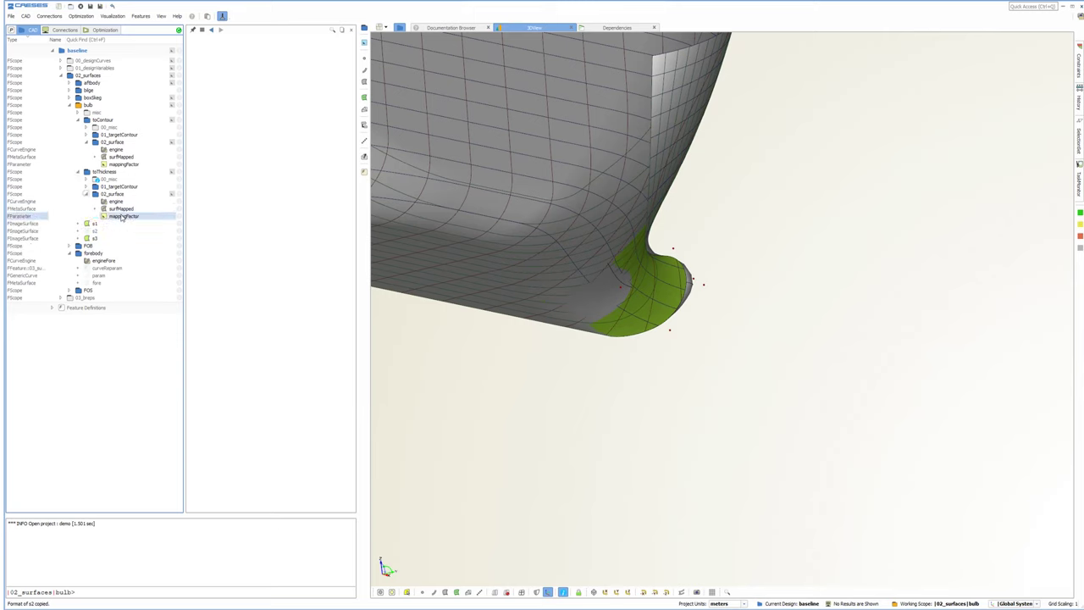
click(120, 209)
Set the U and V resolution of the toThickness surfMapped to 150.
double_click(264, 253)
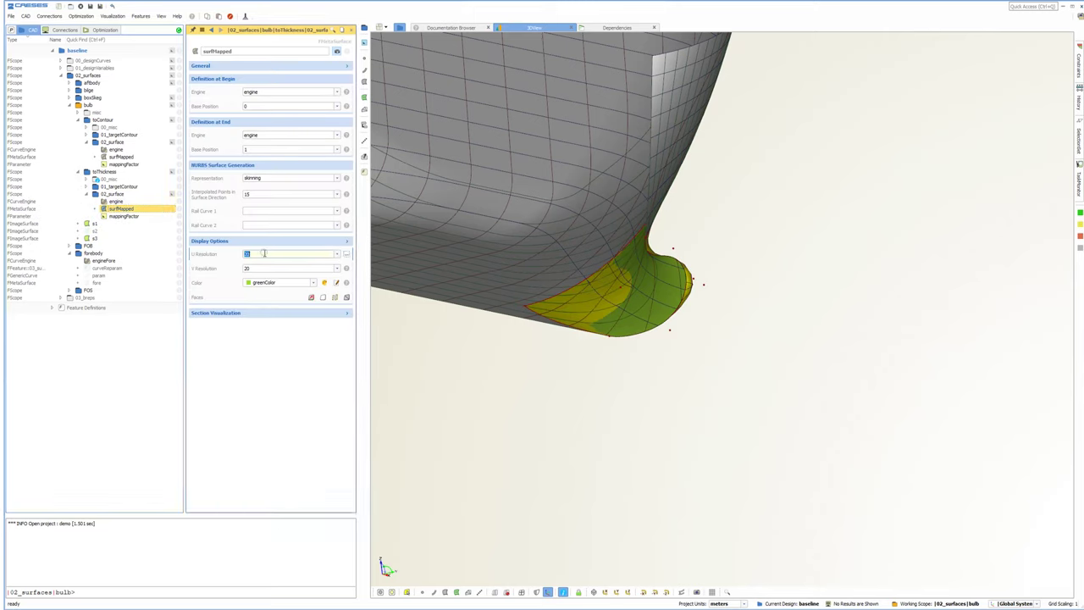
text(150)
key(Tab)
Hide the toContour 02_surface scope and the toThickness 01_targetContour scope.
click(95, 142)
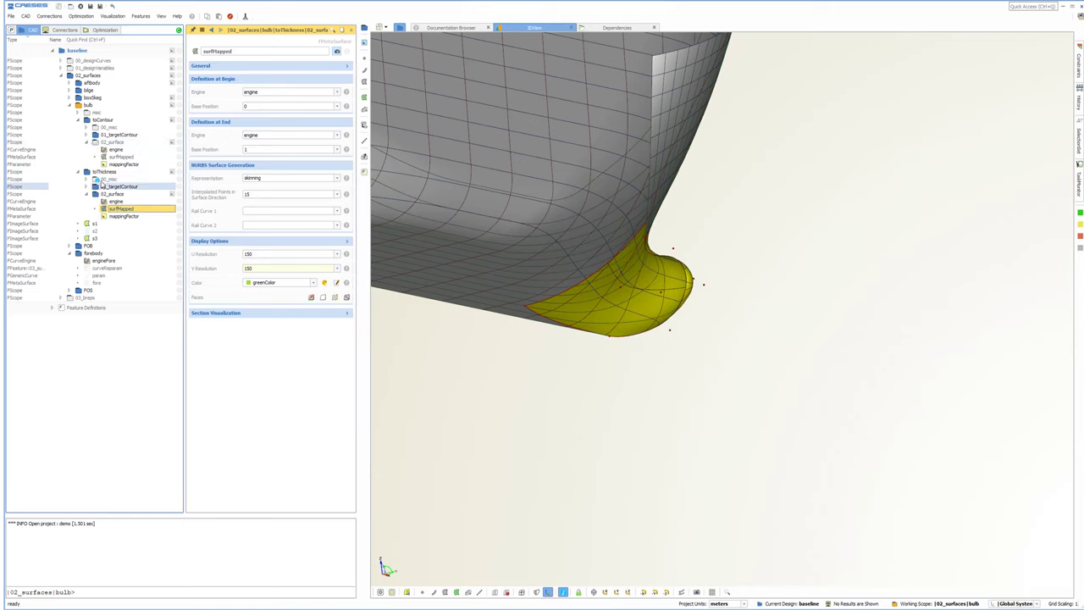
click(95, 186)
click(87, 194)
scroll(592, 310, down, 1)
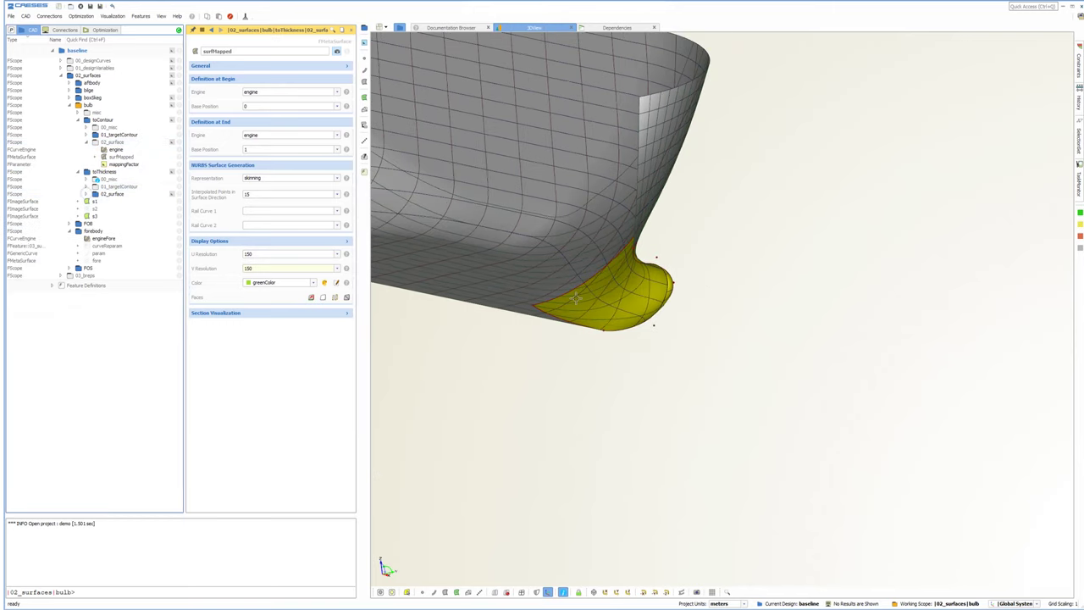
Turn on the mirrored display of the hull and inspect the thickened bulb from the side.
drag(591, 310, 680, 357)
click(605, 356)
click(535, 593)
drag(593, 392, 593, 312)
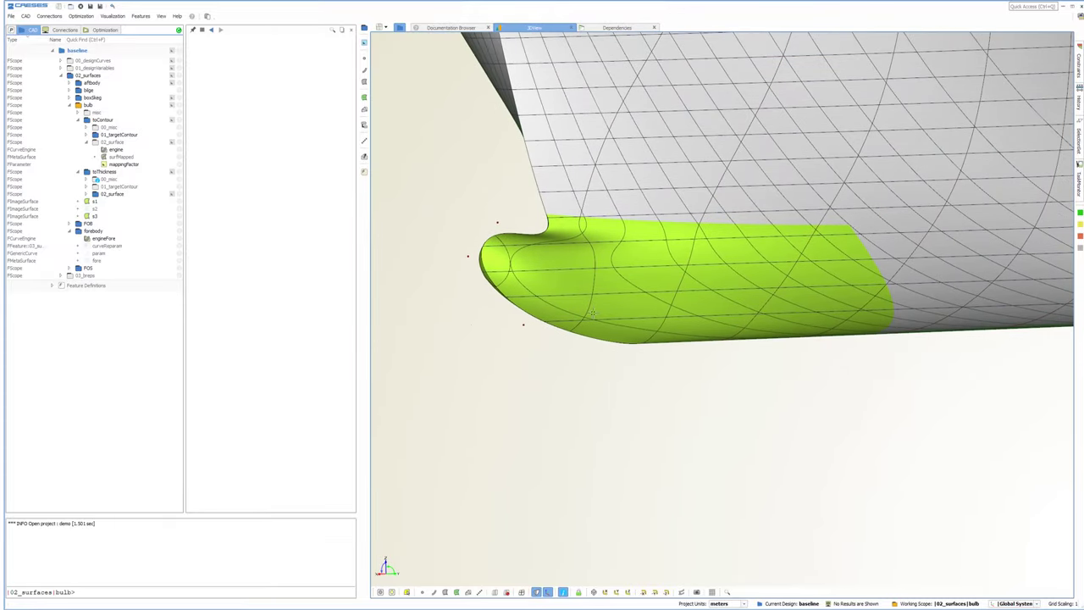
Make toContour's mappingFactor a non-design variable and link its value to the toThickness mappingFactor.
click(127, 165)
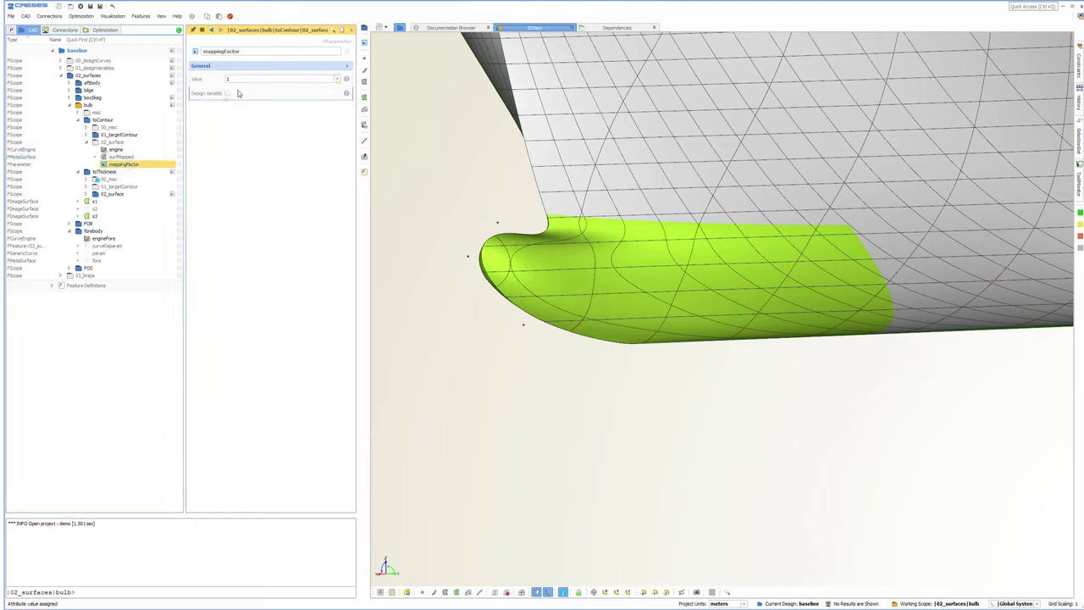
click(227, 99)
click(86, 194)
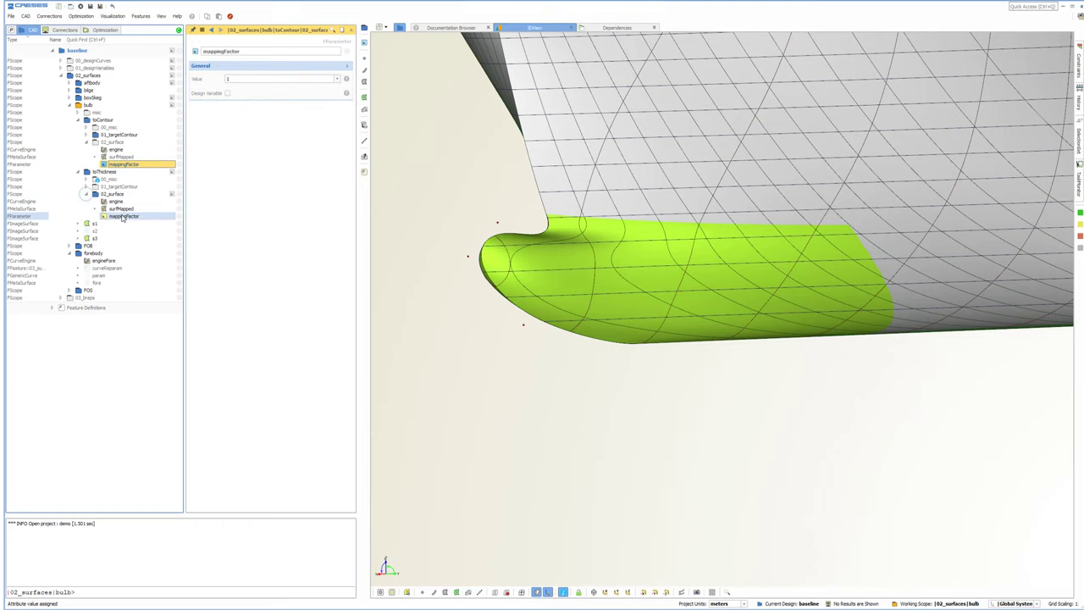
drag(123, 217, 237, 83)
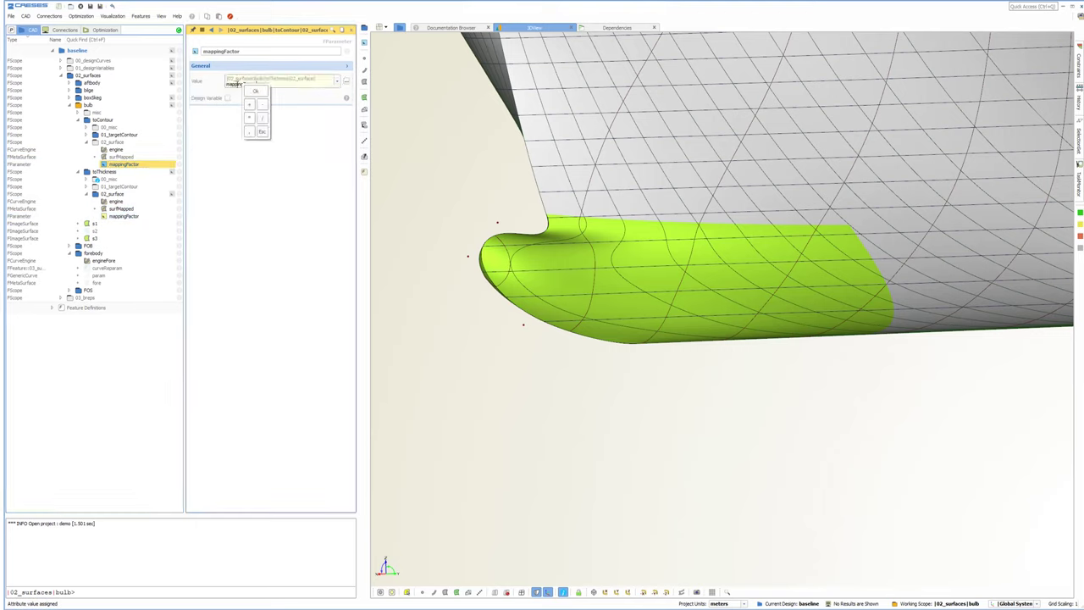
click(257, 91)
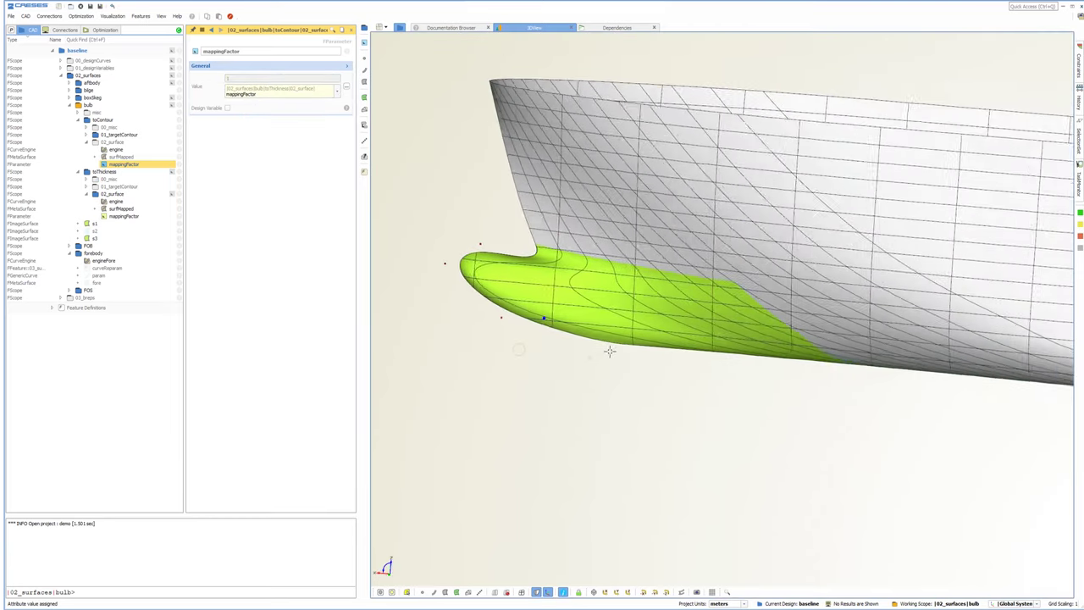
Test the bulb's response by varying the toThickness mappingFactor, including 0.39, return it to 1 and view the whole hull from the side.
click(140, 217)
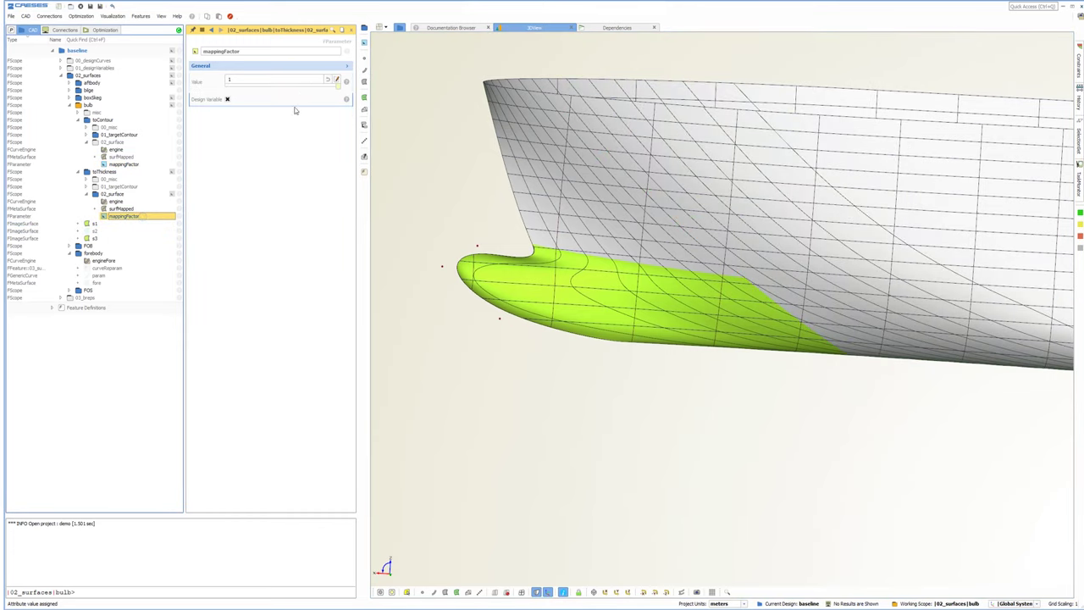
drag(335, 88, 320, 88)
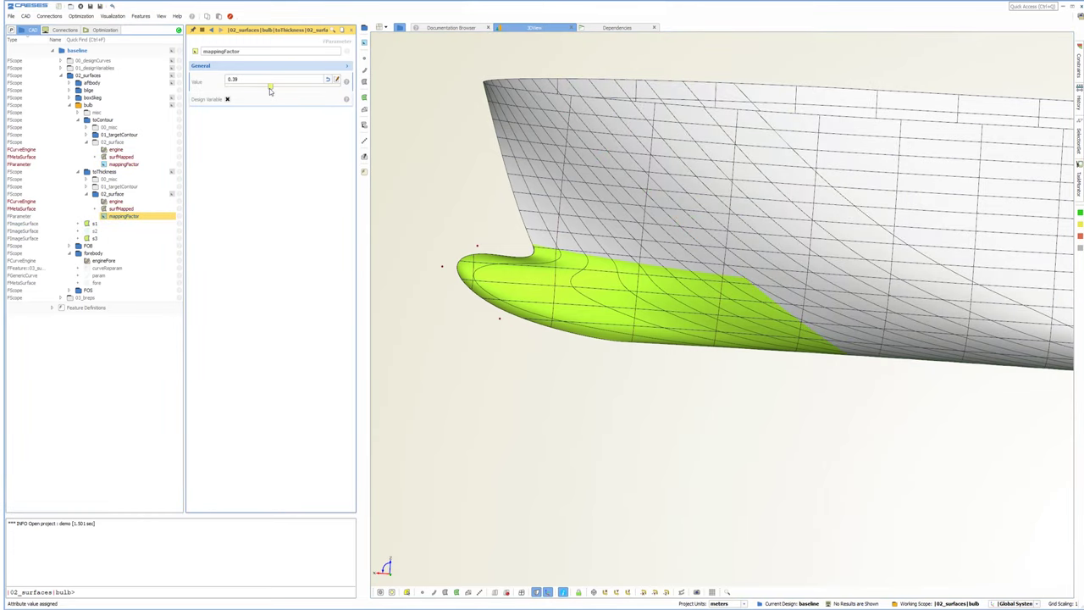
drag(476, 266, 540, 318)
drag(270, 89, 219, 89)
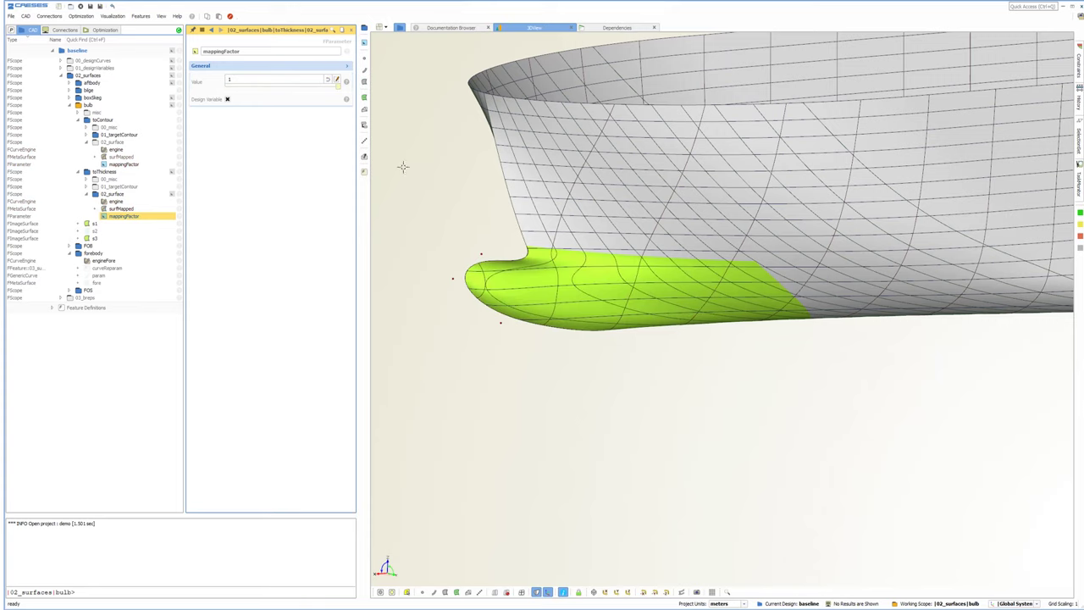
scroll(480, 272, up, 4)
click(617, 592)
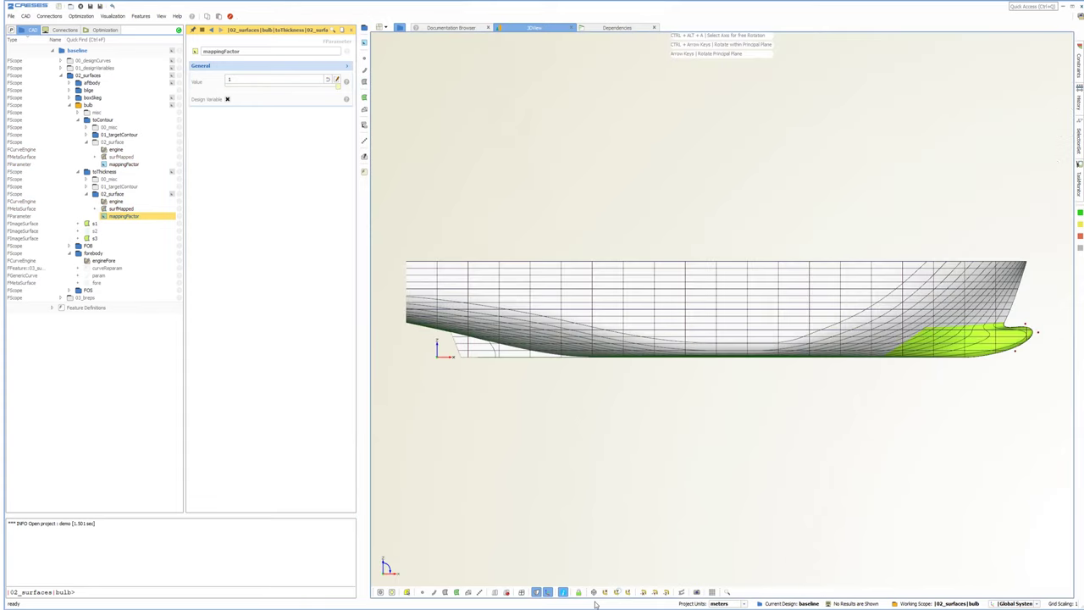
Switch the hull to wireframe display and make the toThickness 01_targetContour scope visible at the bulb.
click(495, 592)
scroll(745, 305, up, 5)
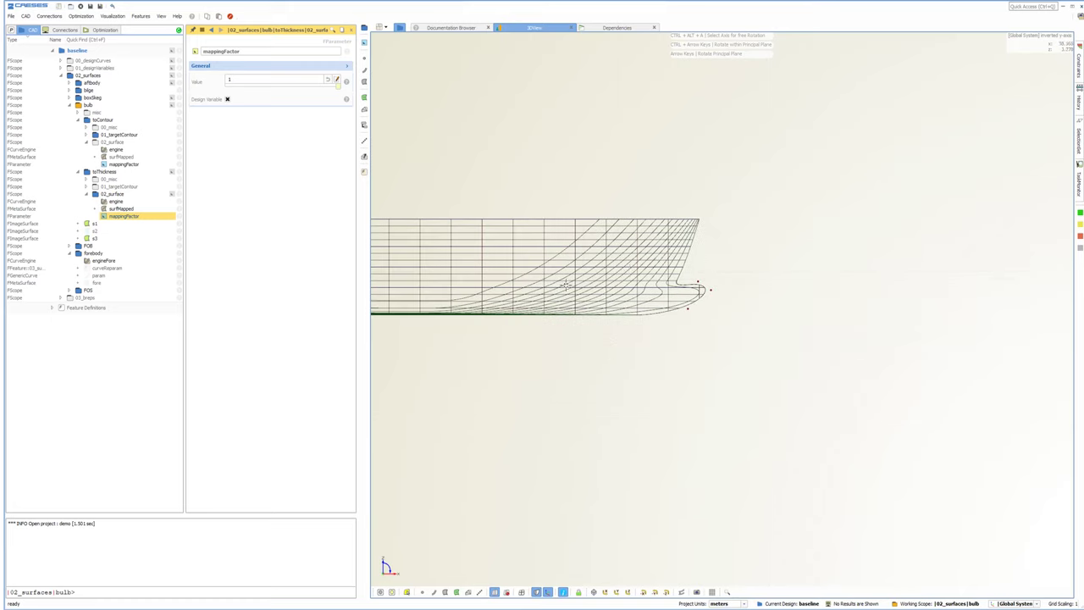
middle_drag(660, 384, 661, 350)
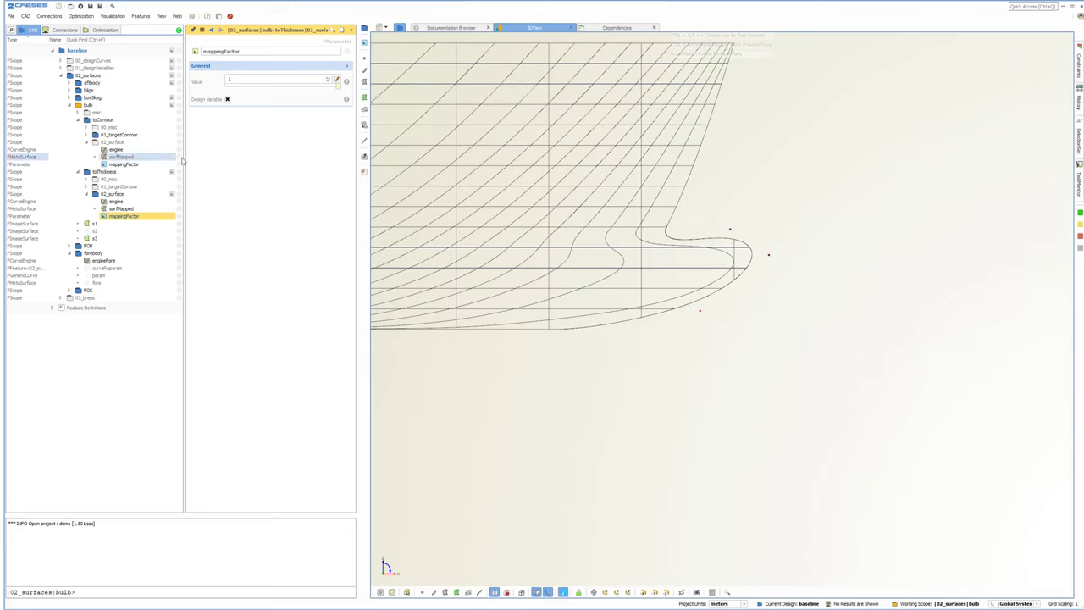
click(95, 186)
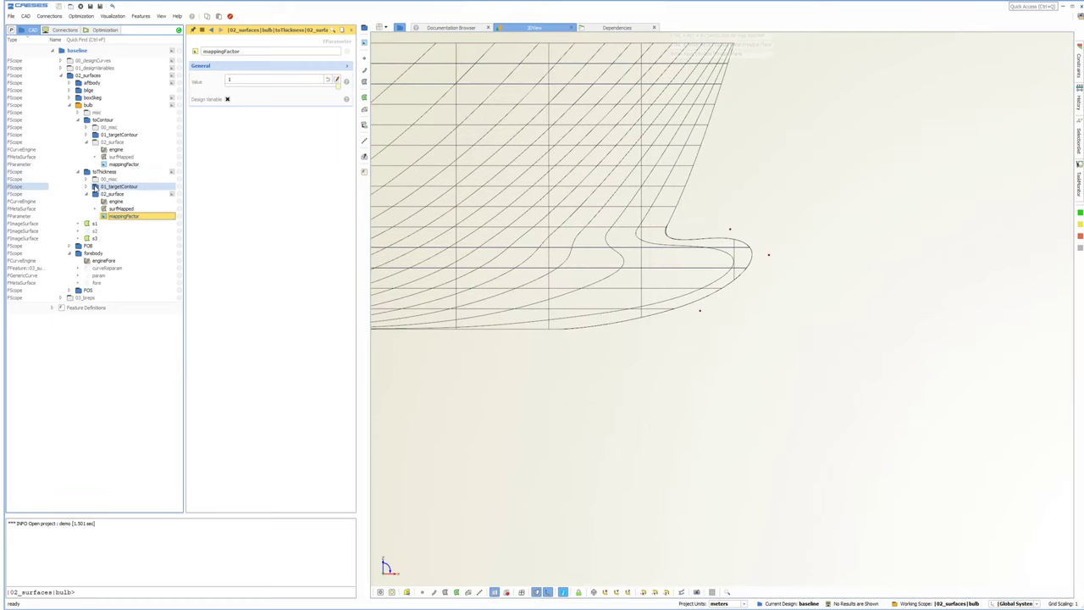
Lower point p2 of the toThickness target contour slightly and move its point p1 to about X 42.42, Z 0.975.
click(641, 282)
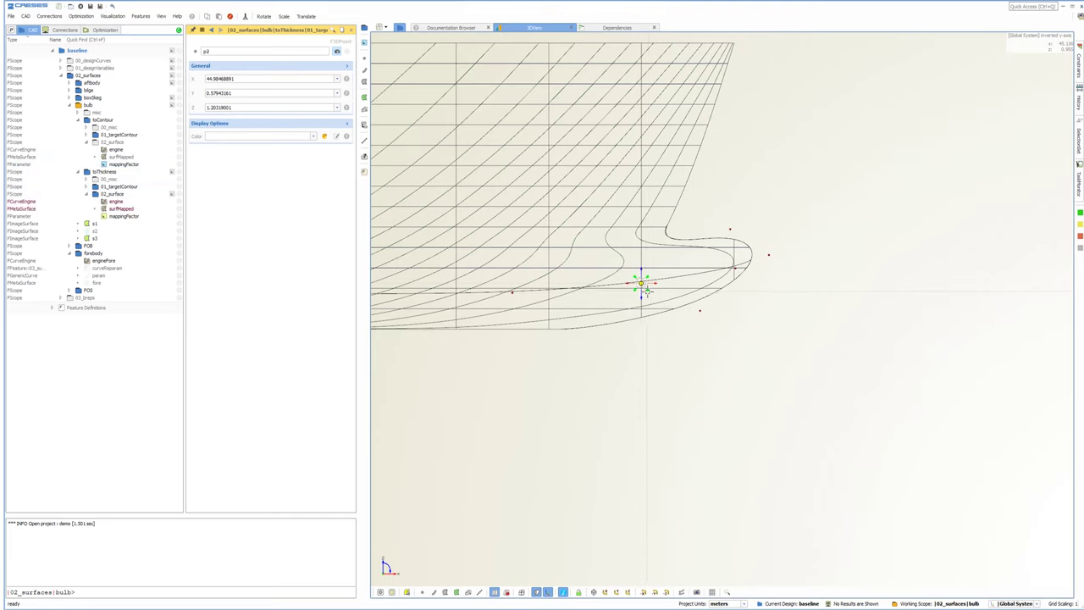
mouse_move(648, 290)
mouse_down()
mouse_move(658, 300)
mouse_move(675, 279)
mouse_move(648, 272)
mouse_move(640, 287)
mouse_up()
click(511, 293)
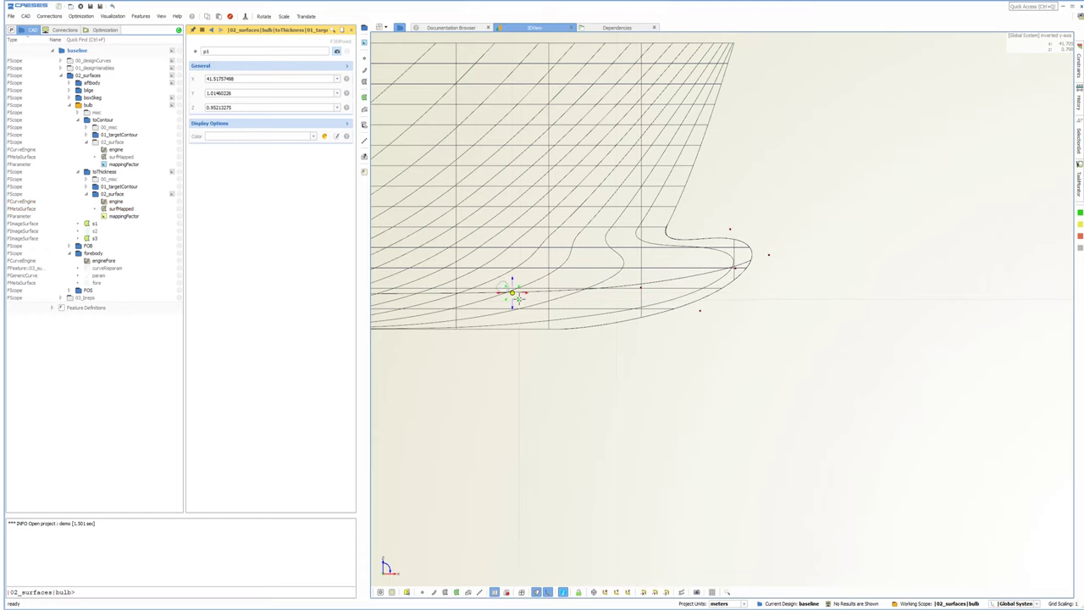
mouse_move(526, 294)
mouse_down()
mouse_move(562, 292)
mouse_move(553, 279)
mouse_move(525, 286)
mouse_up()
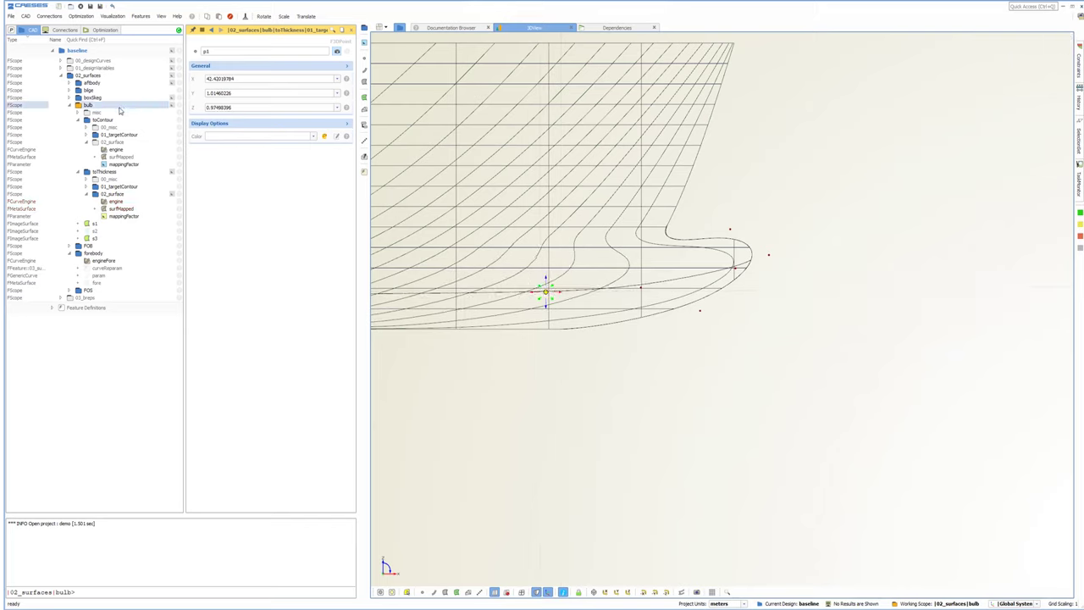
Rename the bulb scope to bulbFillet and create a copy of it in 02_surfaces named bulbKnuckle.
click(88, 104)
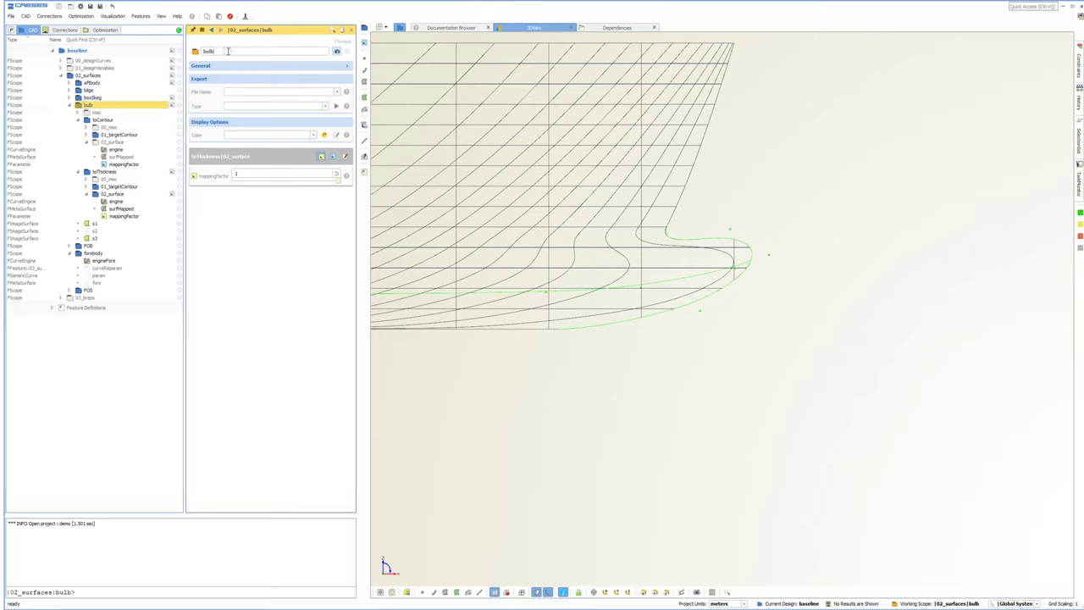
key(Return)
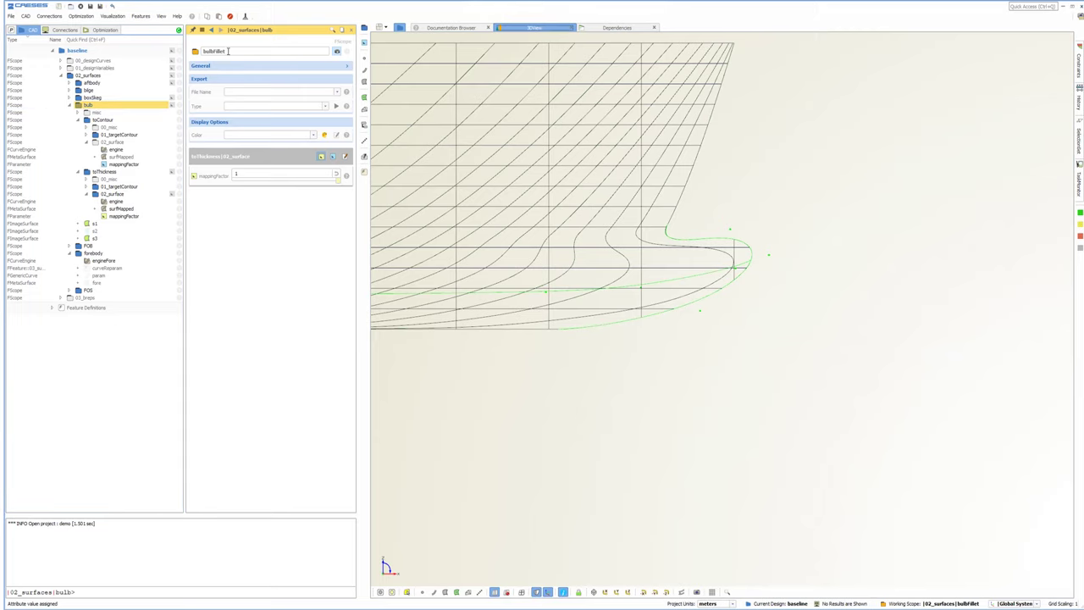
click(89, 76)
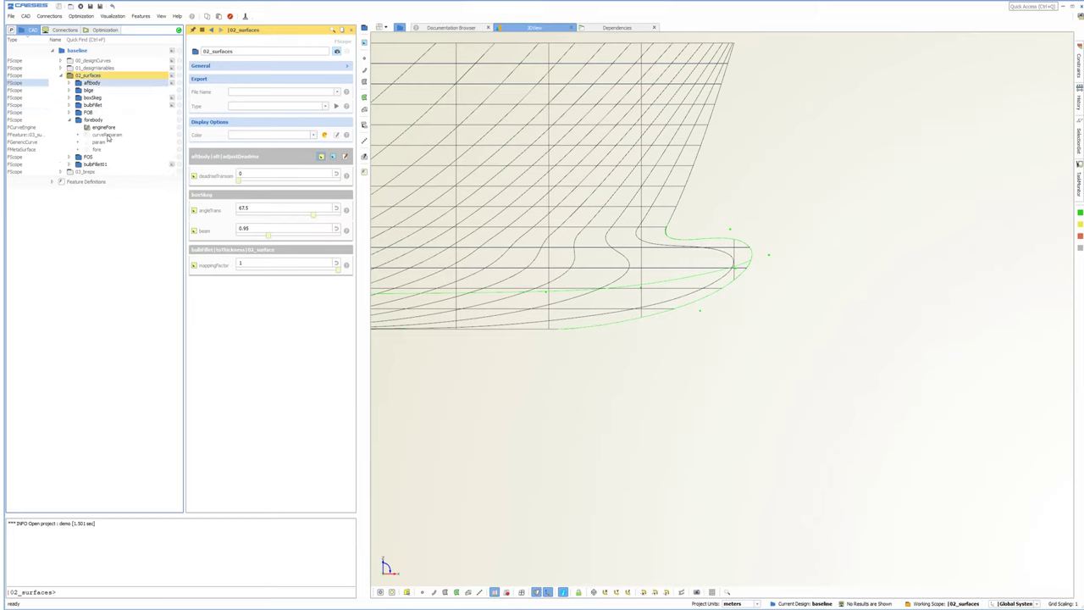
click(96, 165)
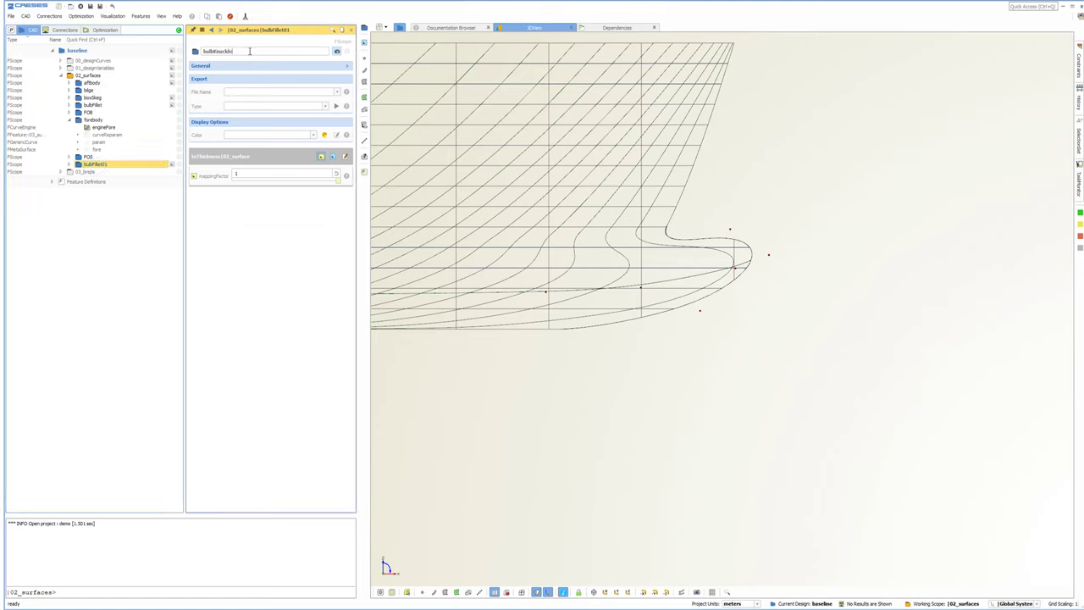
key(Return)
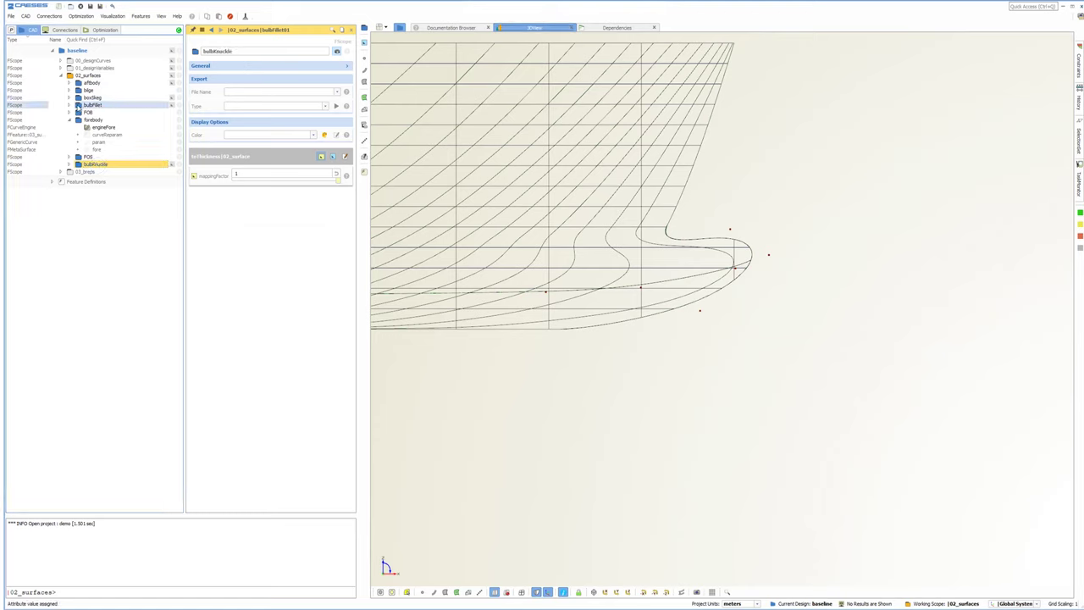
Hide bulbFillet and move bulbKnuckle's toContour pStartTan point to about X 47.38, Z 2.87, detaching it from its formula.
click(69, 163)
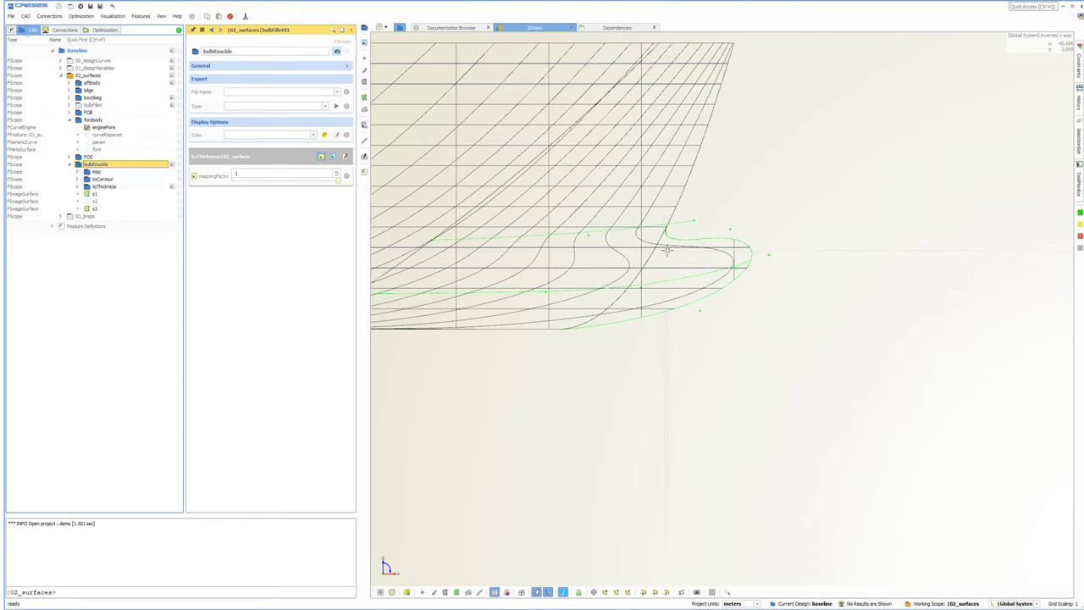
scroll(667, 250, up, 2)
click(77, 172)
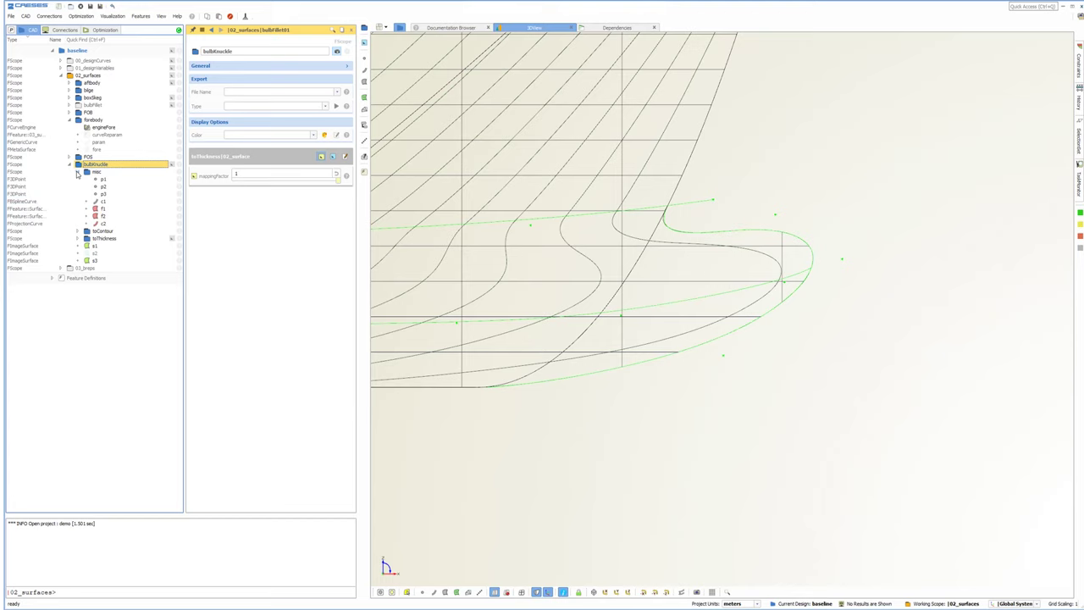
click(77, 232)
click(86, 239)
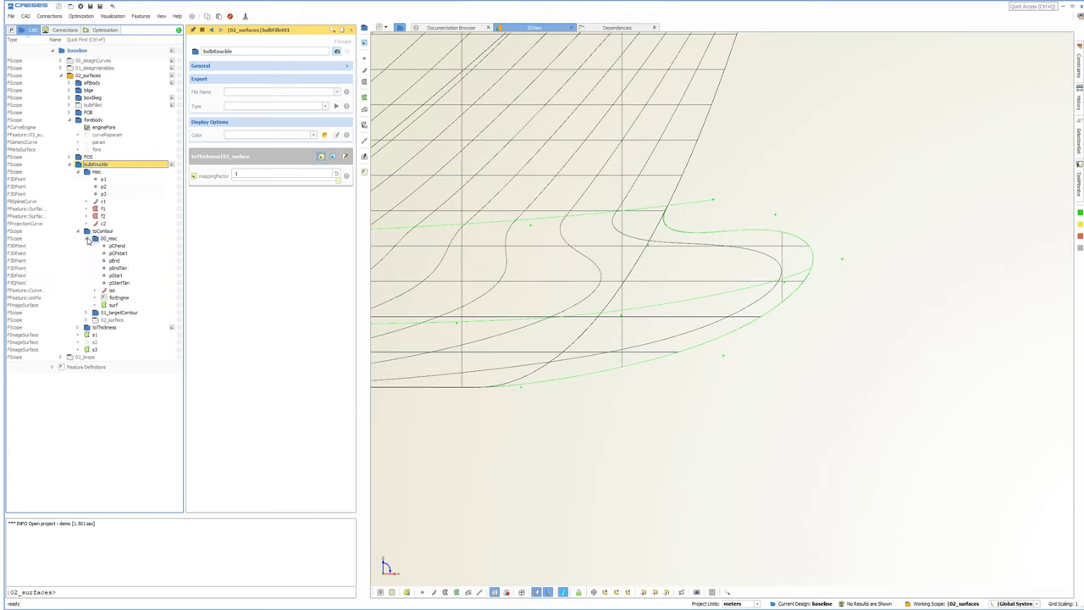
click(124, 283)
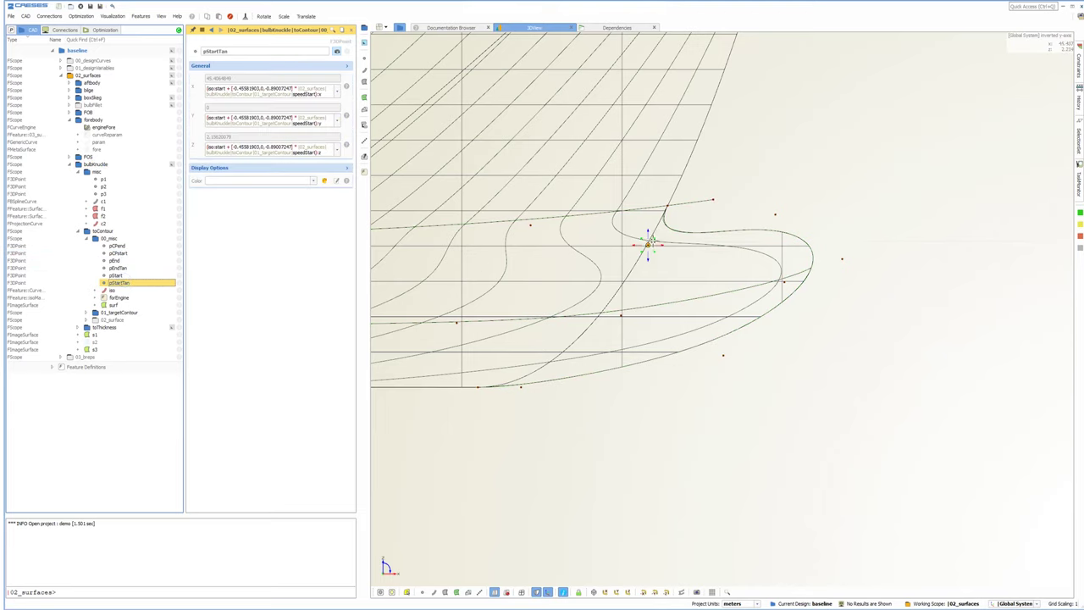
drag(722, 224, 773, 197)
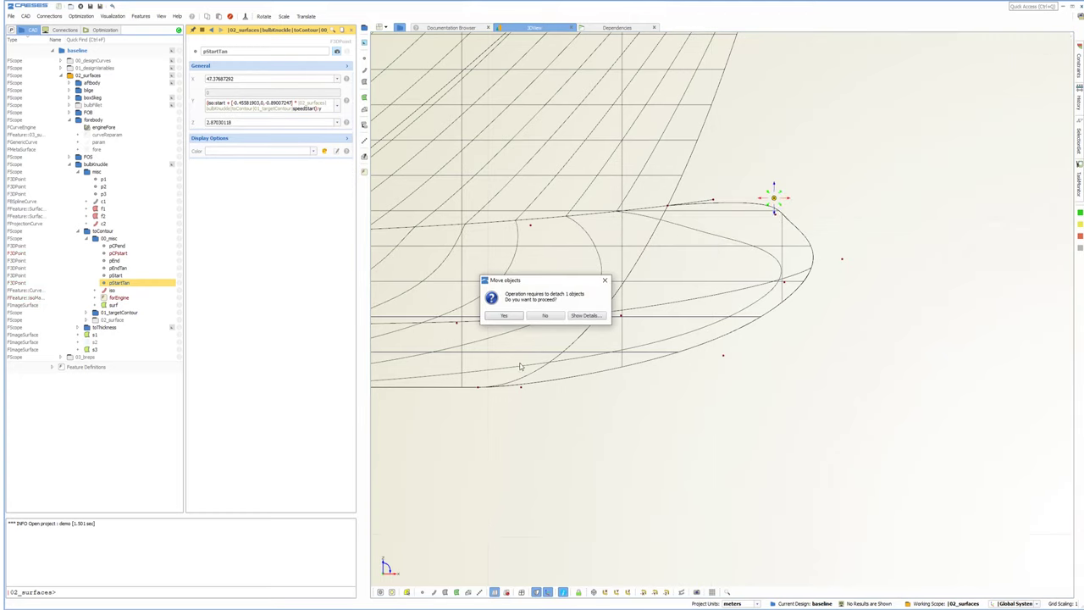
click(505, 316)
Hide the surfaces in the 3D view and move point p1 of bulbKnuckle's toContour target contour to about X 48.59, Z 2.92.
click(445, 592)
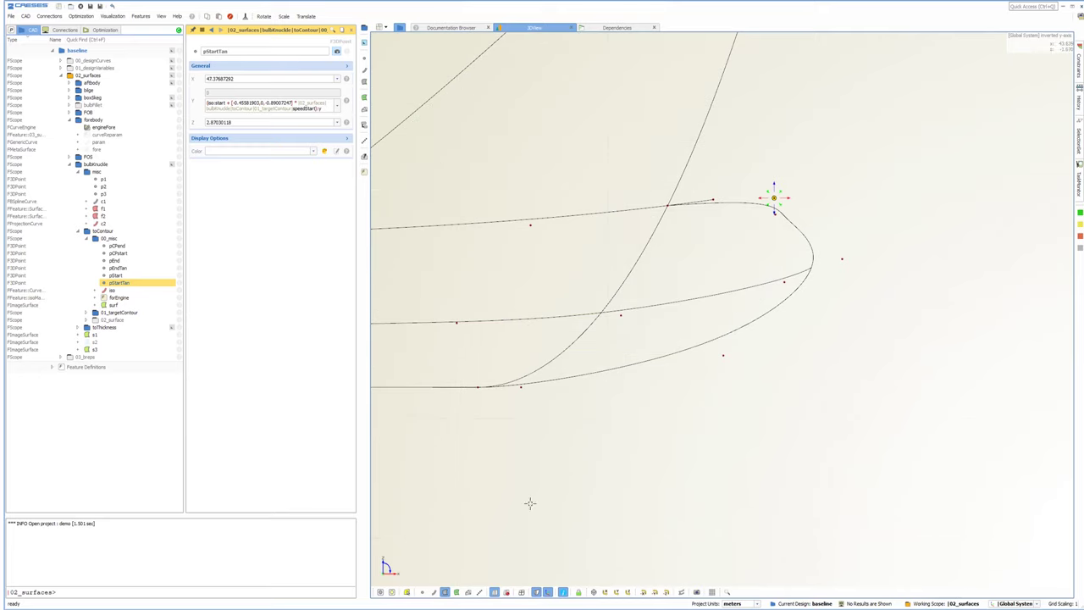
click(651, 201)
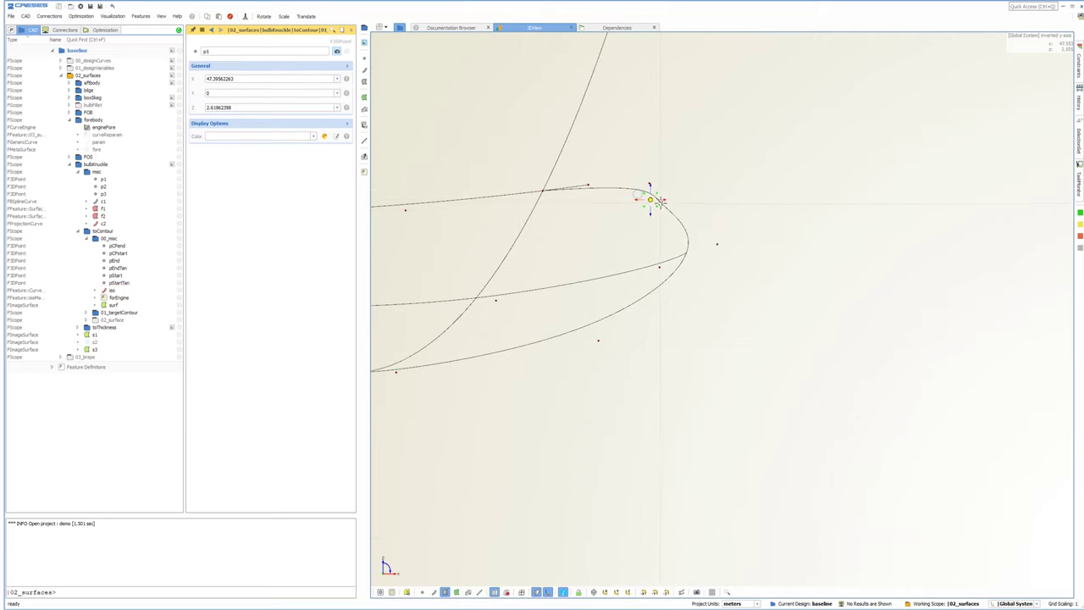
drag(673, 199, 714, 188)
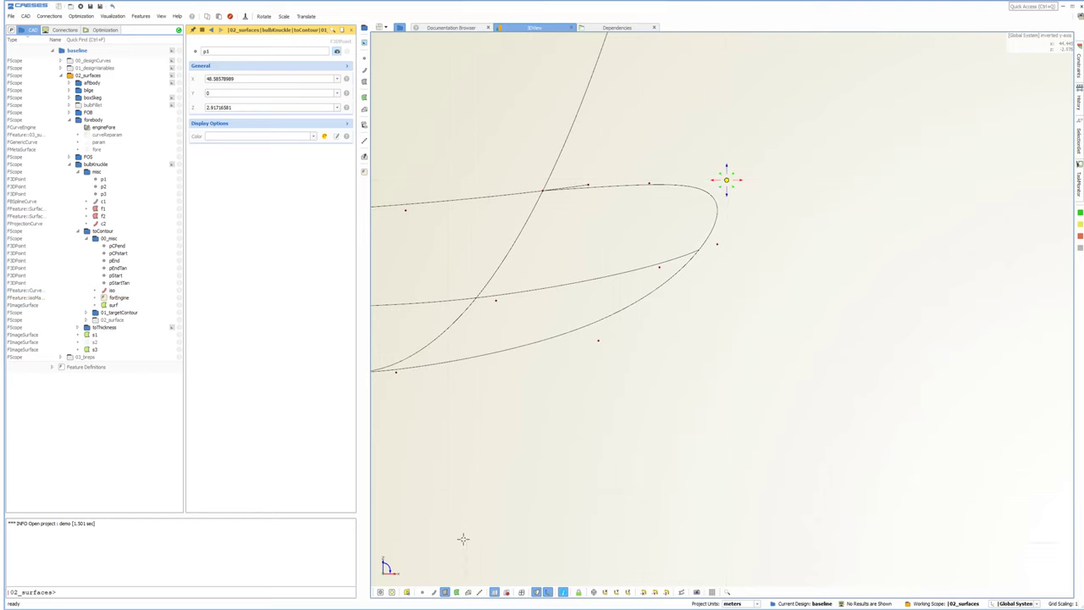
Restore the shaded surface display and inspect the knuckle between the bulb and the stem from both sides.
scroll(654, 286, down, 4)
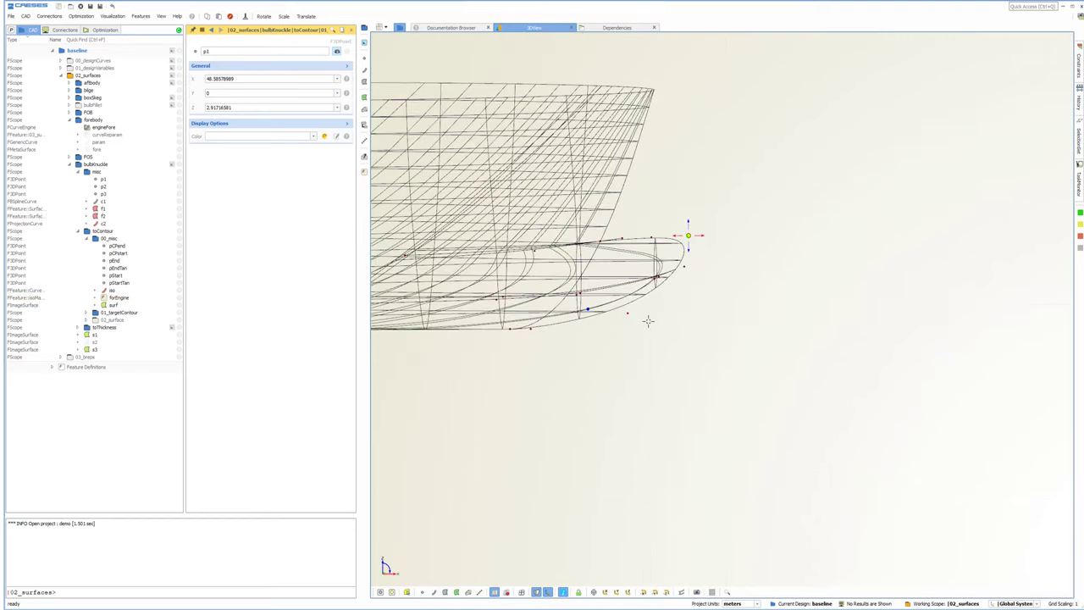
drag(649, 320, 590, 391)
click(496, 593)
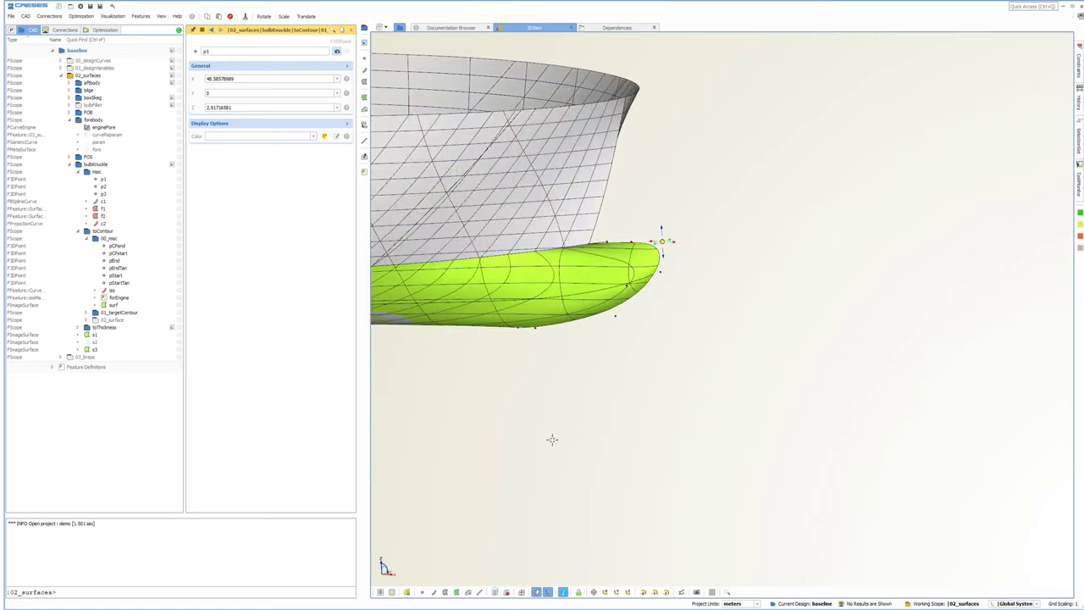
mouse_move(552, 438)
mouse_down()
mouse_move(581, 392)
mouse_move(500, 382)
mouse_move(557, 401)
mouse_move(538, 394)
mouse_up()
scroll(604, 267, up, 3)
scroll(606, 267, up, 6)
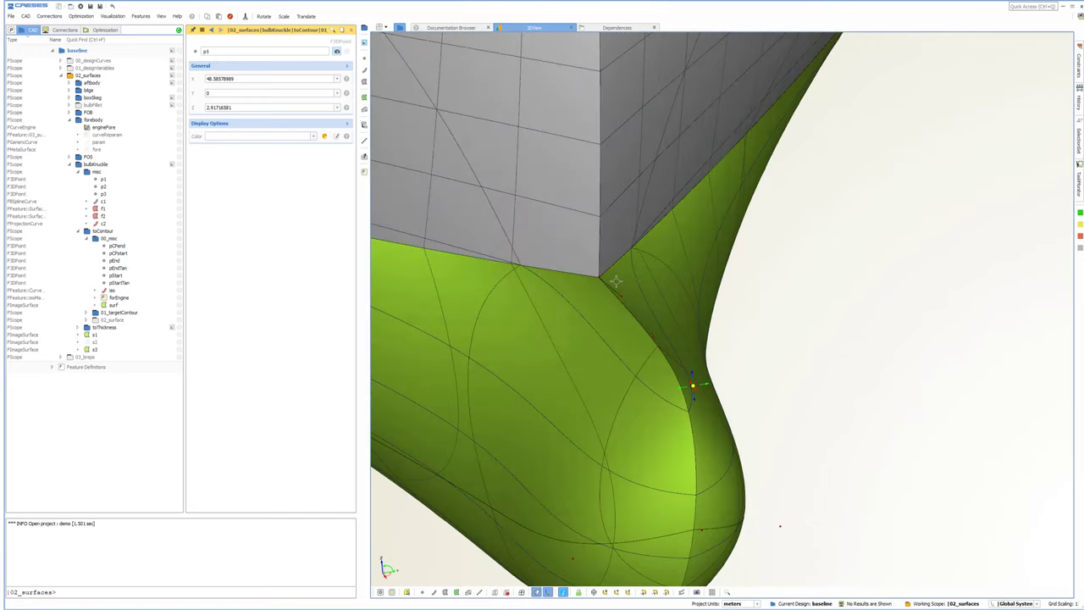
scroll(616, 322, down, 1)
mouse_move(617, 339)
mouse_down()
mouse_move(653, 420)
mouse_move(615, 413)
mouse_up()
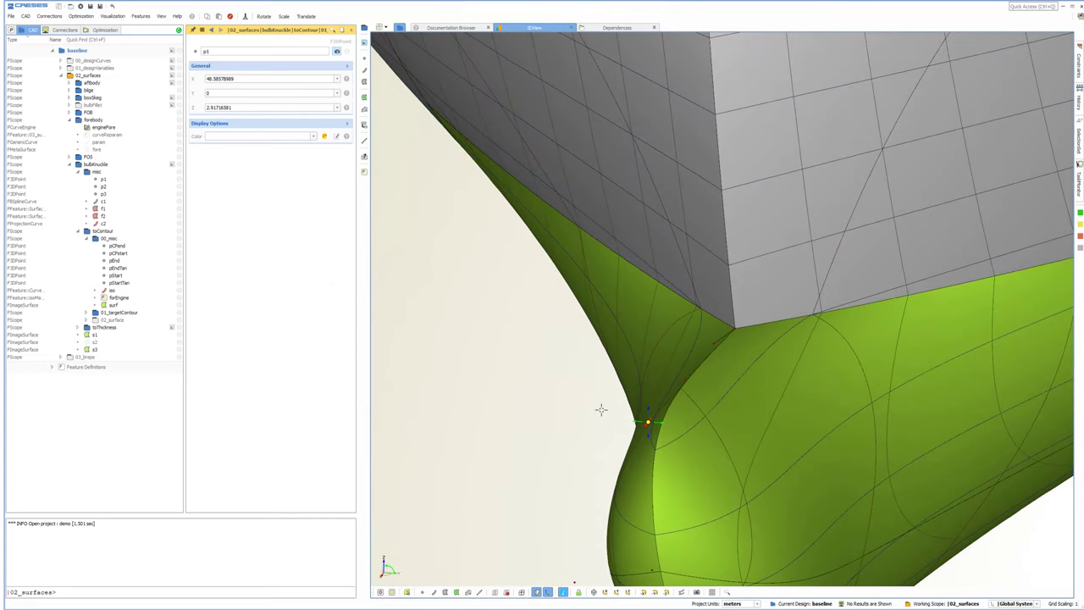
Collapse the forebody and bulbKnuckle scopes, hide bulbKnuckle and show bulbFillet in its place.
click(68, 119)
click(68, 134)
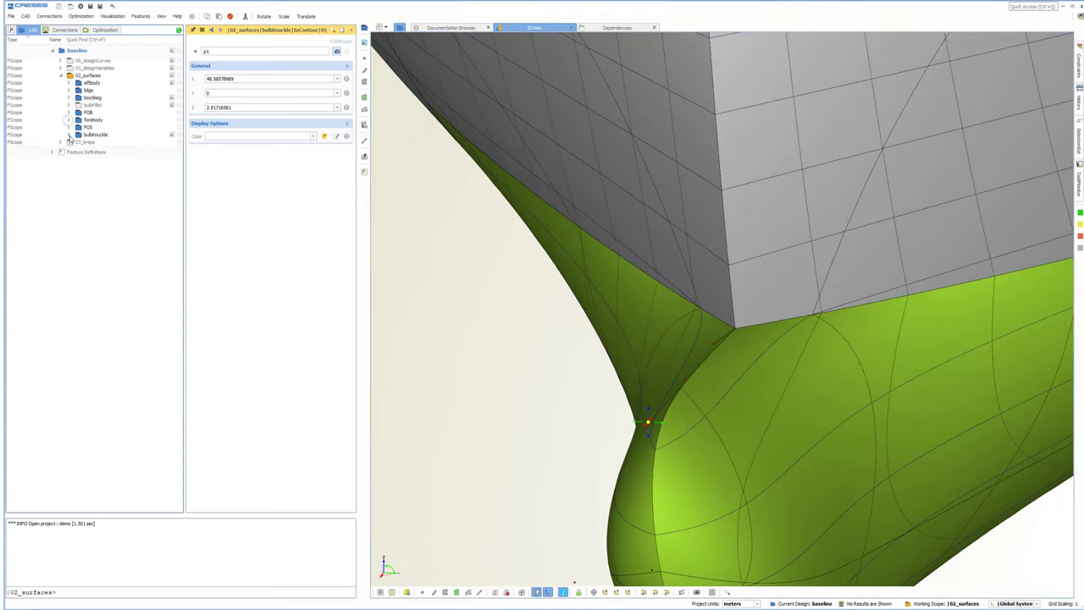
click(77, 135)
click(79, 105)
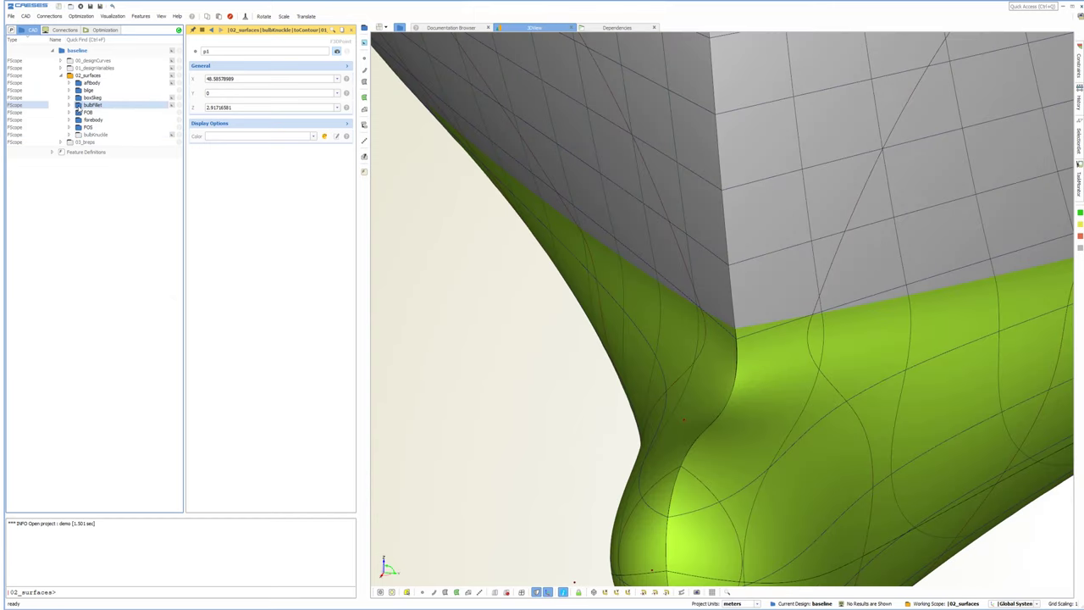
scroll(567, 318, down, 3)
drag(710, 366, 684, 356)
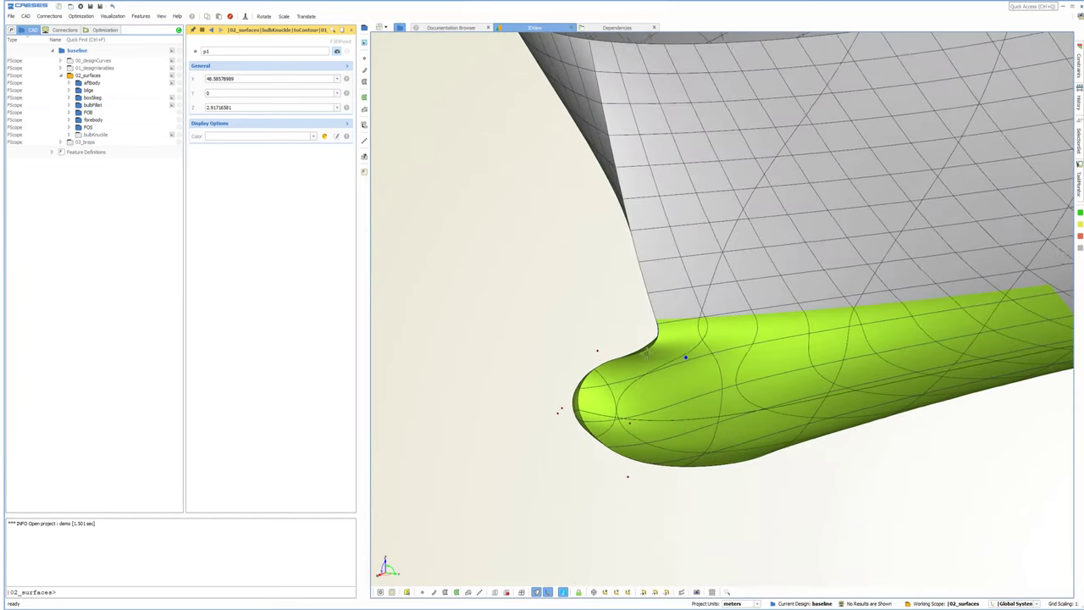
Hide the curves in the 3D view and set the color of bulbFillet's toThickness surfMapped surface to silver.
middle_drag(755, 351, 658, 346)
scroll(658, 346, up, 10)
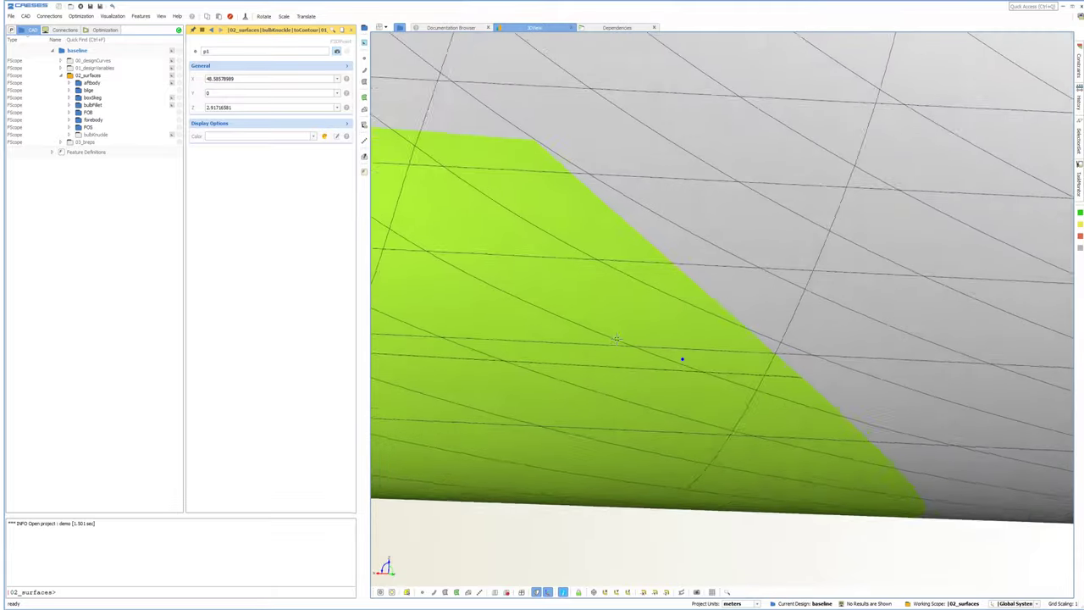
drag(617, 339, 583, 518)
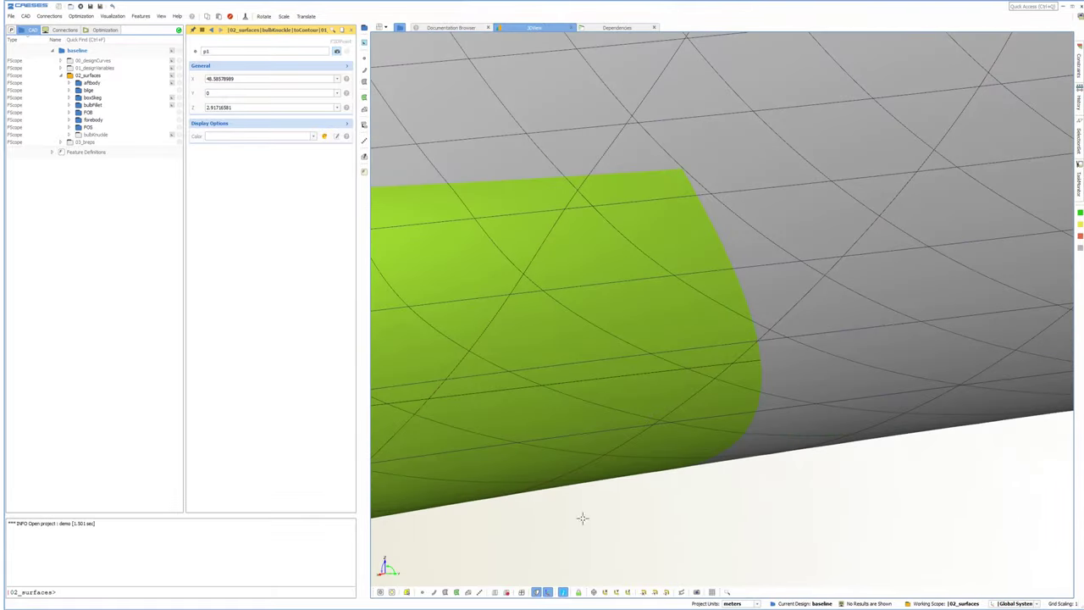
click(432, 594)
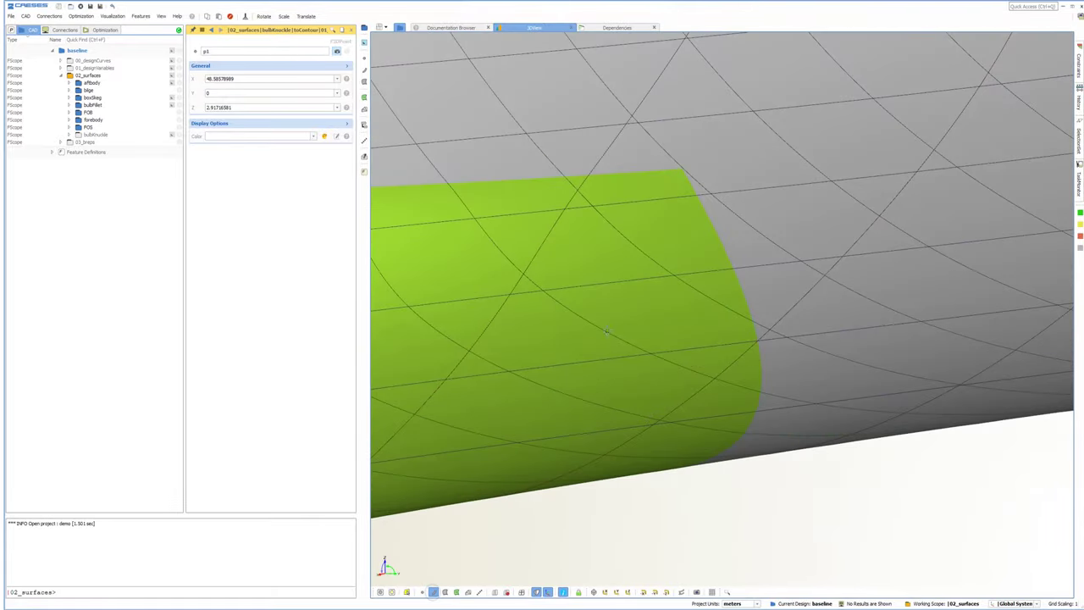
click(605, 315)
double_click(643, 345)
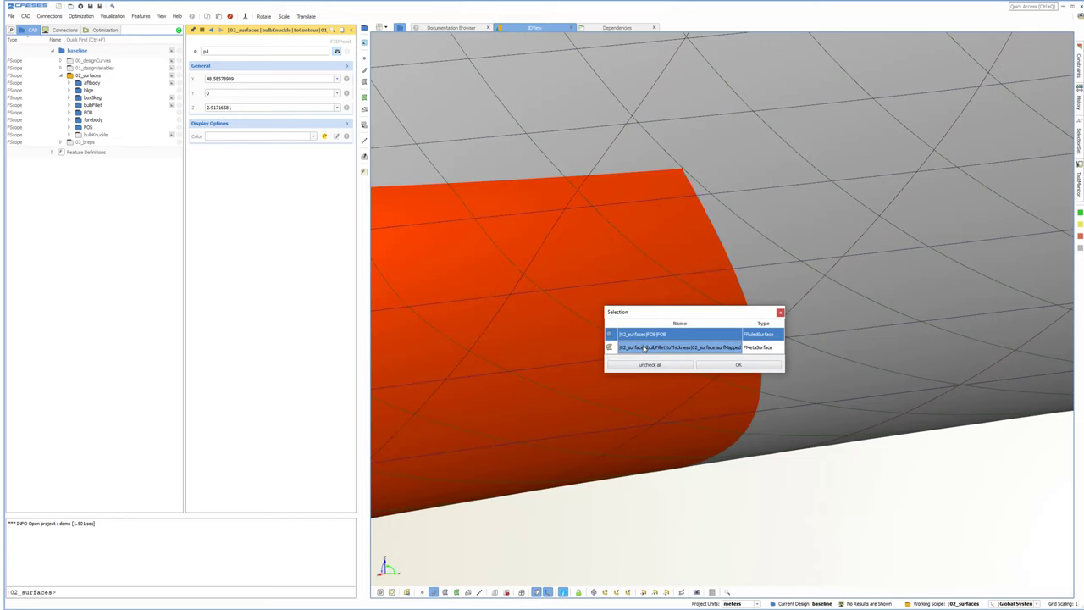
click(308, 284)
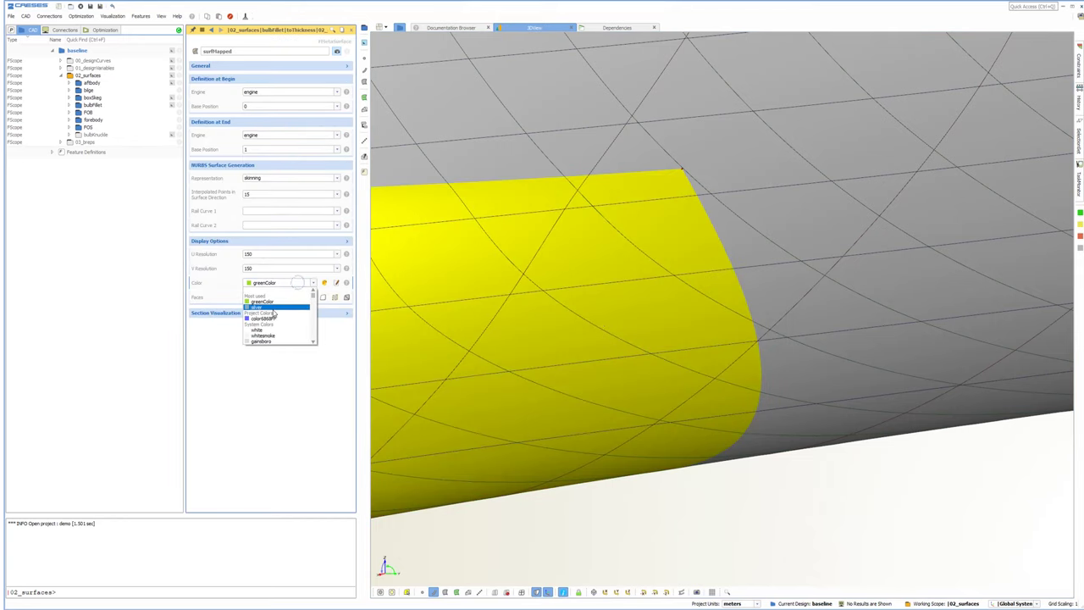
click(273, 309)
click(702, 524)
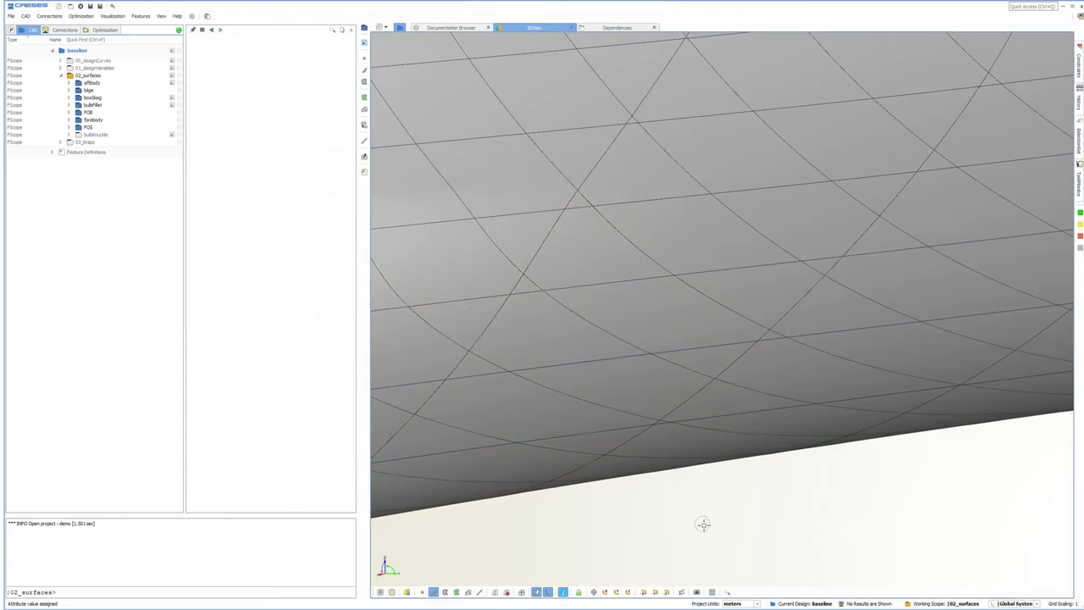
Hide the points in the 3D view and inspect the filleted bulb's blend into the hull from both sides.
scroll(703, 523, down, 4)
middle_drag(677, 501, 768, 358)
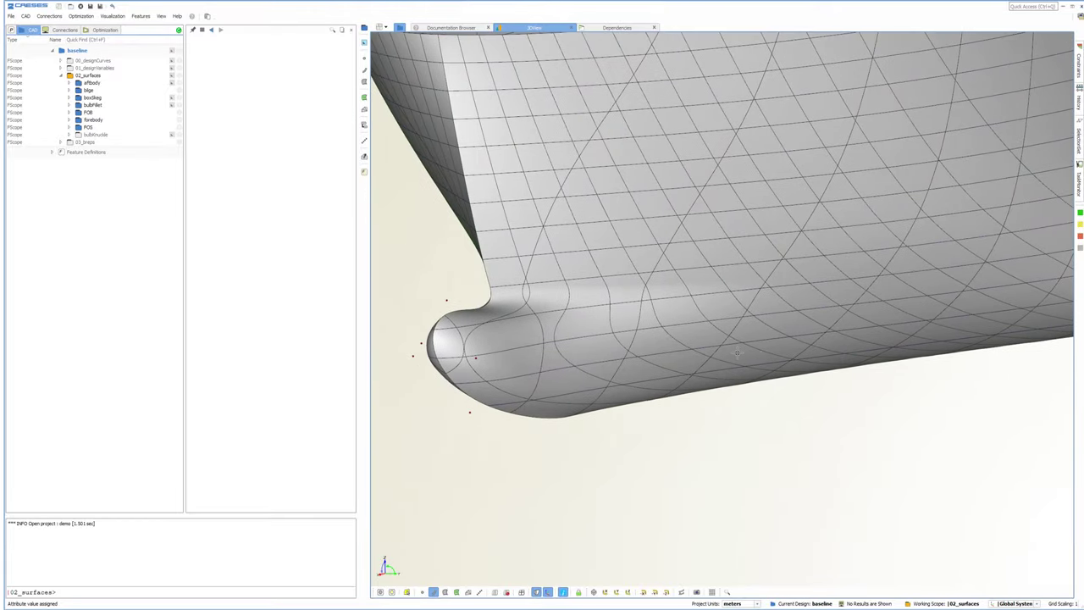
right_click(738, 353)
click(422, 592)
drag(477, 446, 585, 370)
middle_drag(524, 378, 734, 326)
drag(734, 325, 644, 380)
scroll(645, 380, up, 1)
middle_drag(662, 386, 674, 407)
scroll(674, 406, up, 1)
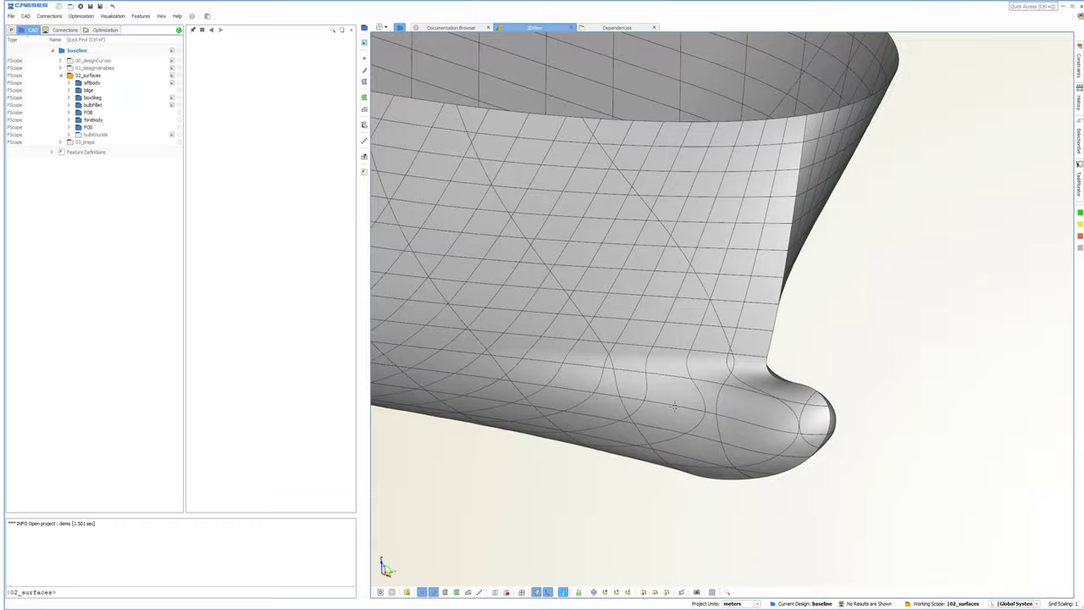